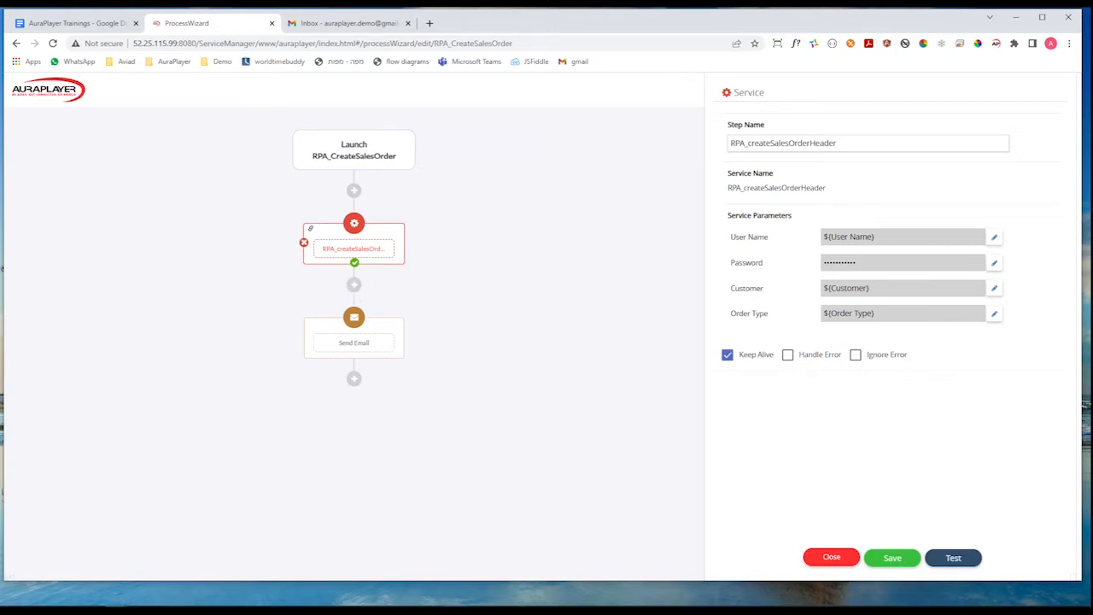
Switch to invoiceLines_header.csv in Excel, review its Item, Quantity and Date headers and first data row, and return to the process wizard.
left_click(462, 579)
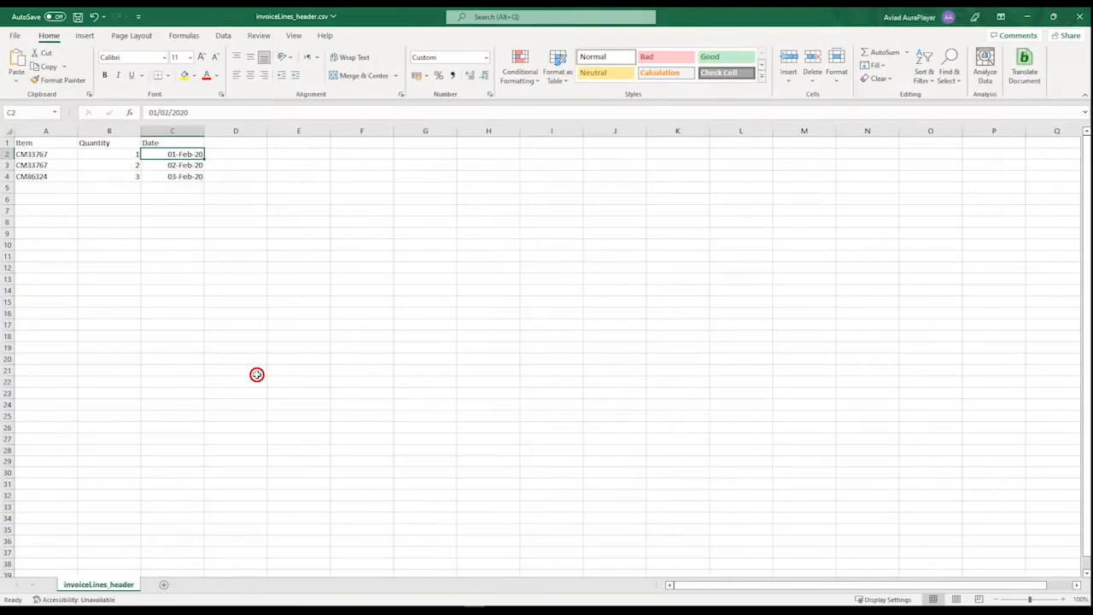
left_click(25, 142)
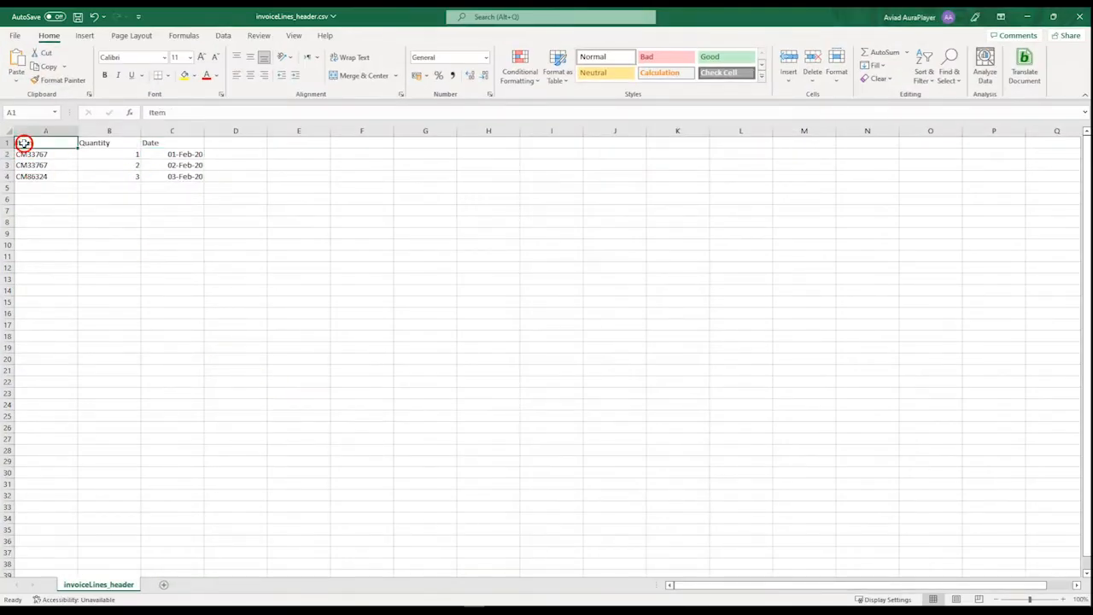
left_click(88, 144)
left_click(149, 143)
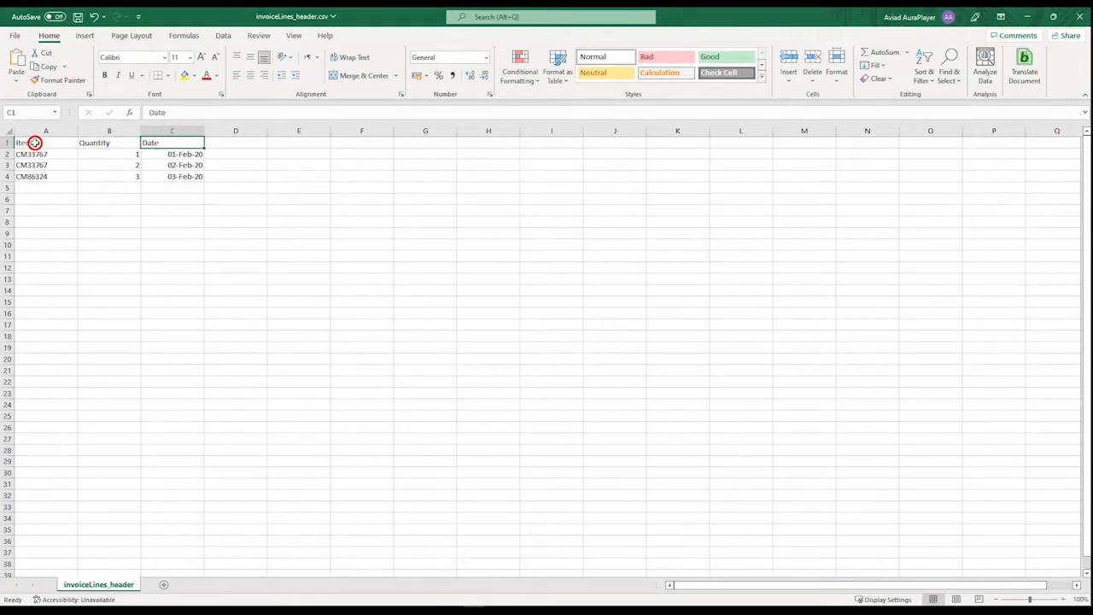
left_click(34, 143)
left_click(36, 154)
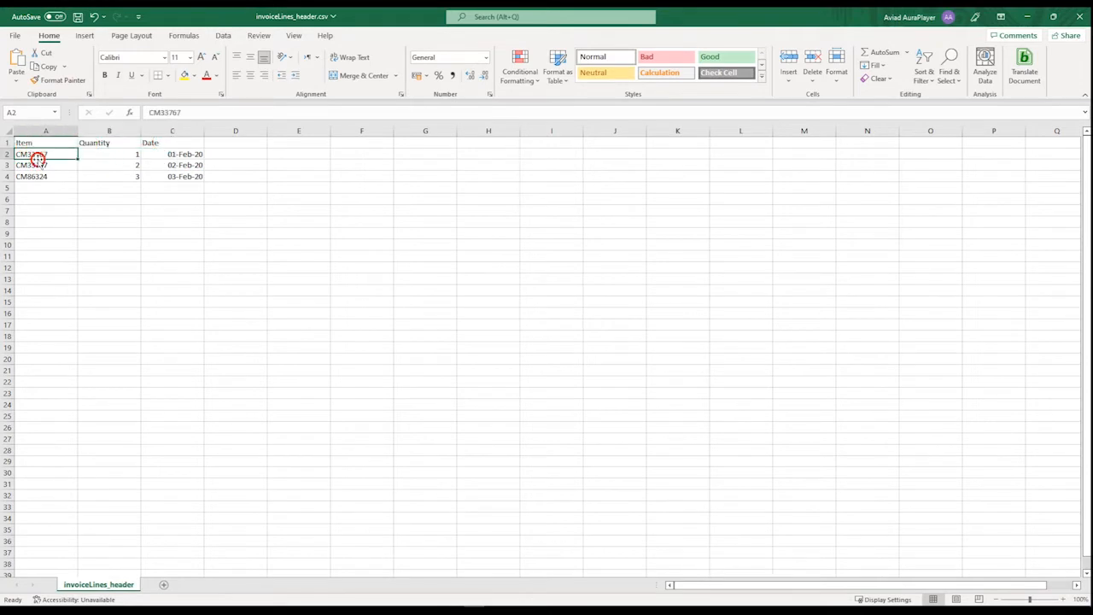
left_click(29, 154)
left_click(29, 154)
left_click(108, 153)
left_click(175, 153)
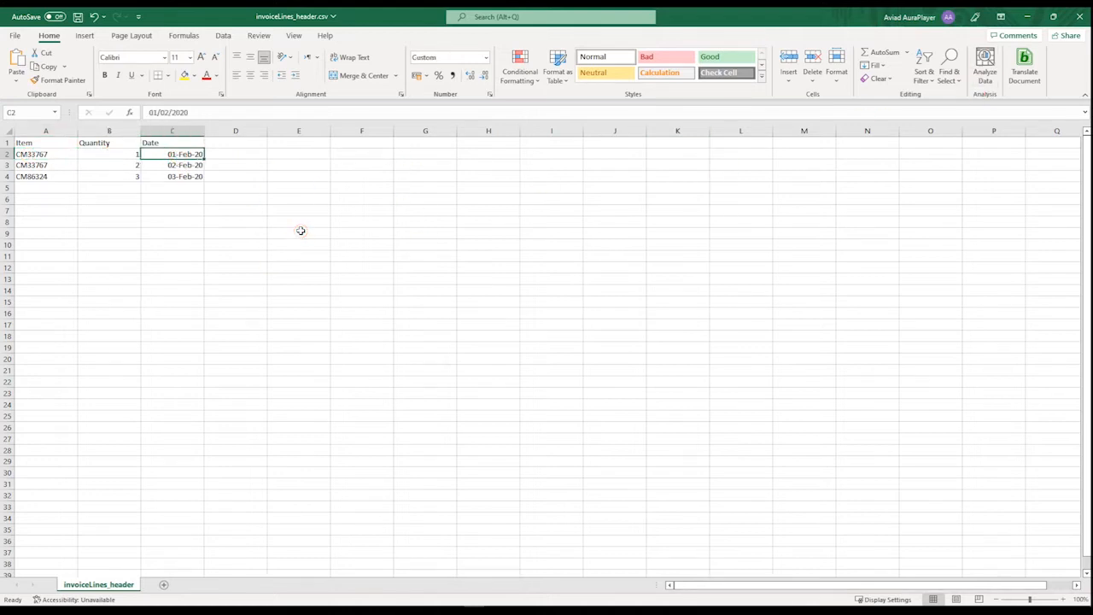
left_click(1029, 17)
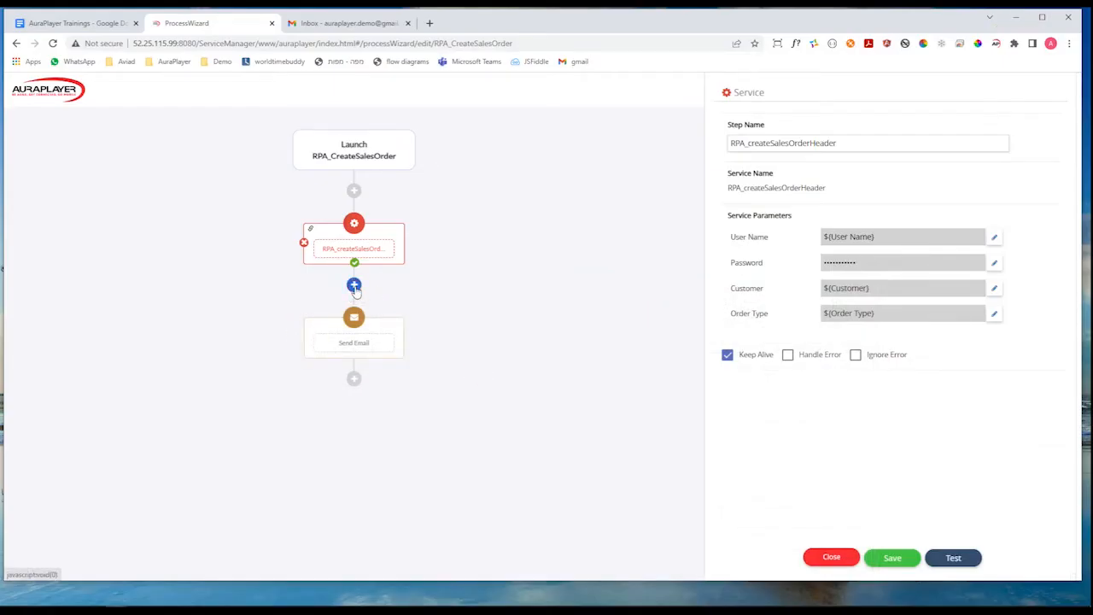
Add a CSV File loop between the RPA_createSalesOrderHeader service and the Send Email step, and name it "Loop over lines".
left_click(355, 286)
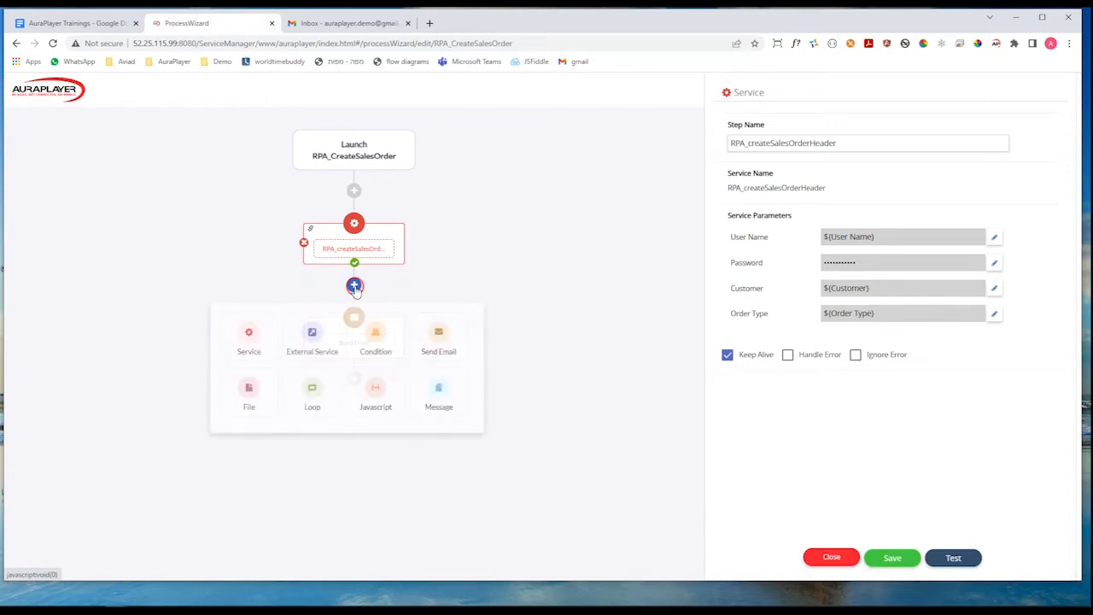
left_click(313, 391)
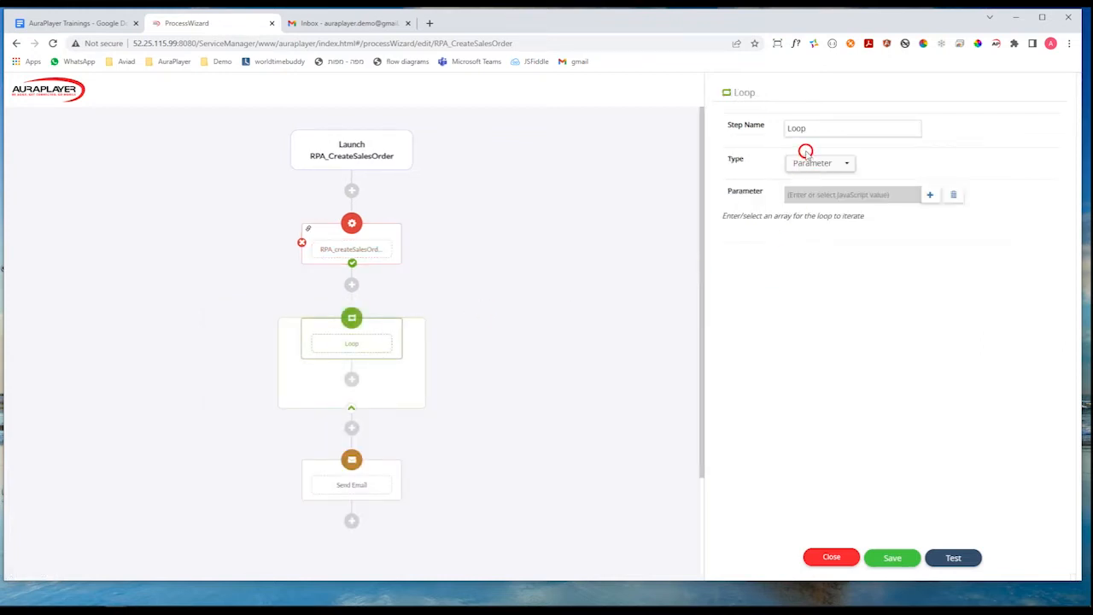
left_click(828, 128)
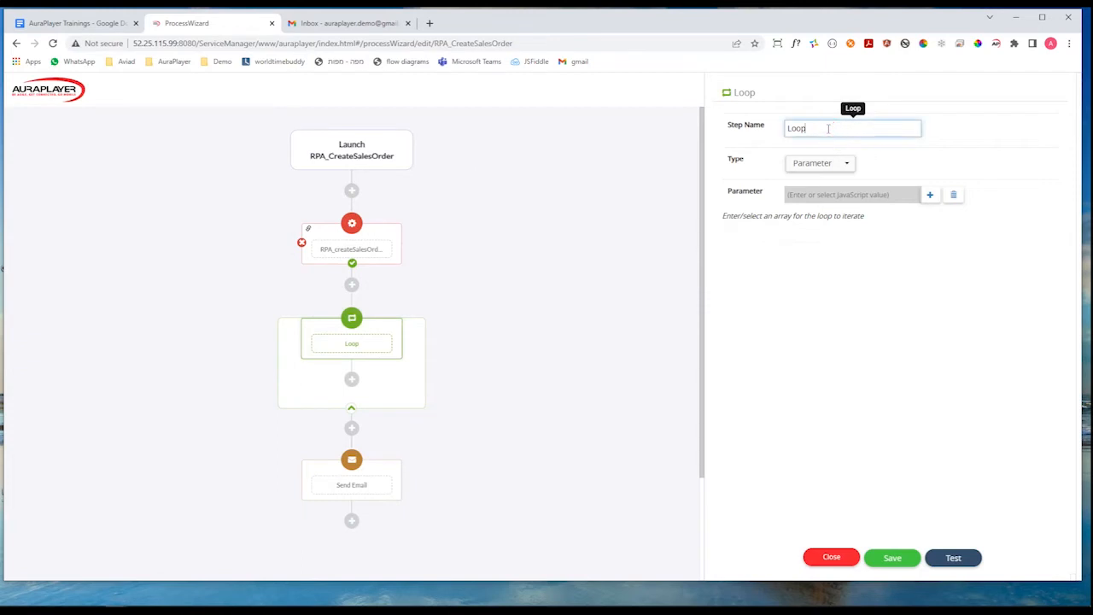
left_click(818, 163)
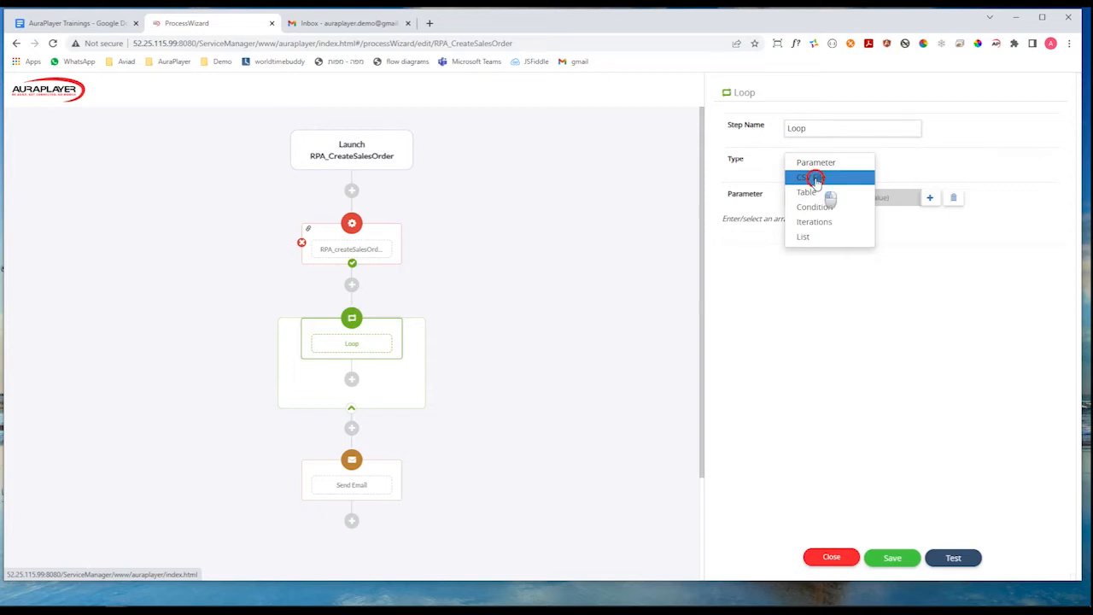
left_click(815, 178)
left_click(823, 129)
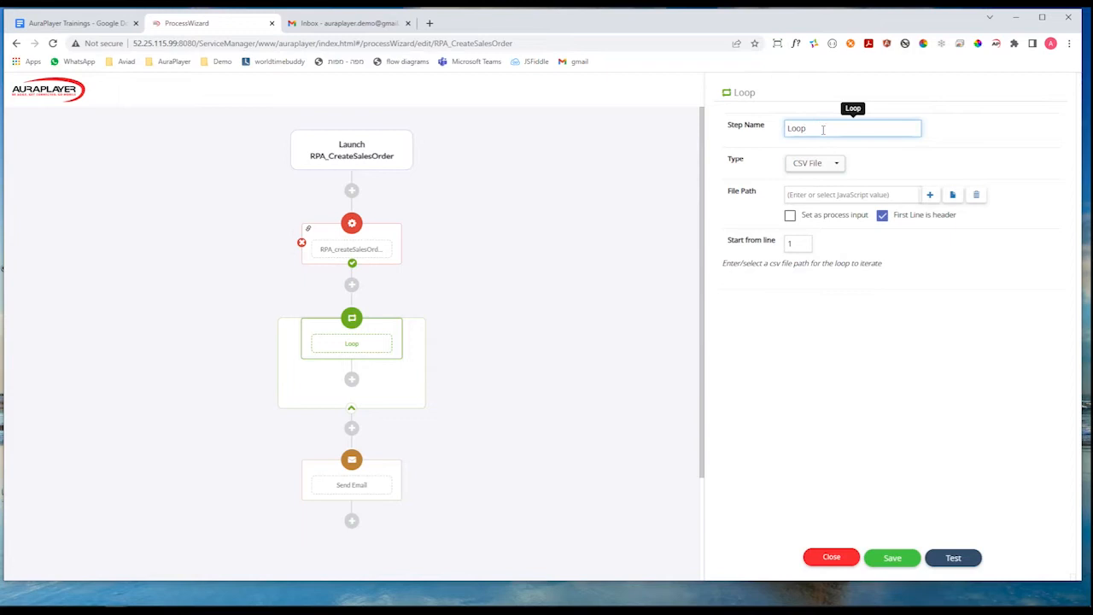
type("over lines")
left_click(803, 195)
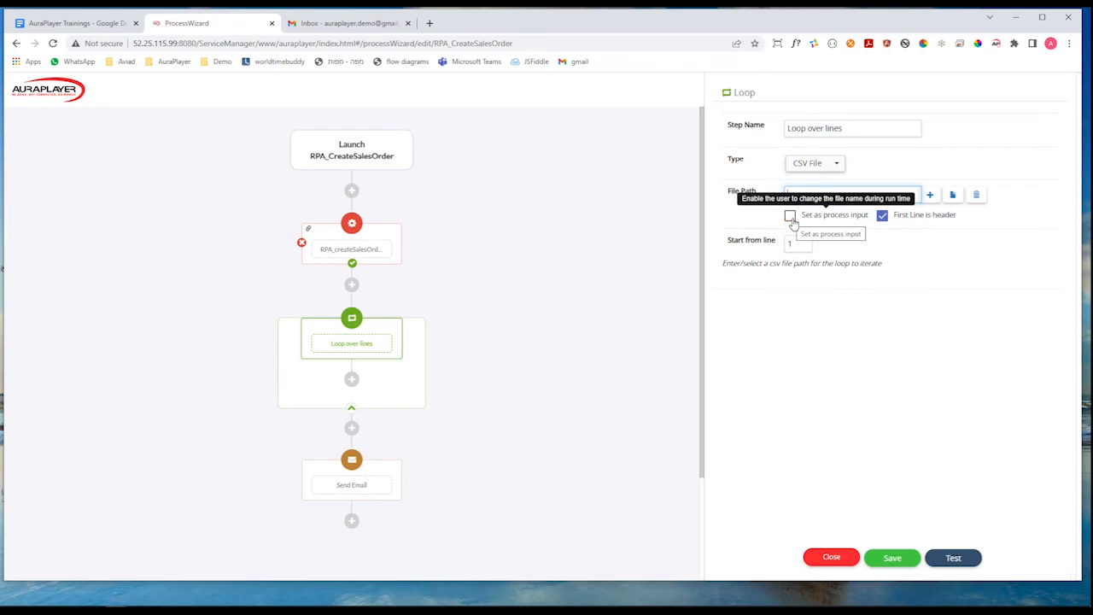
left_click(931, 195)
left_click(657, 369)
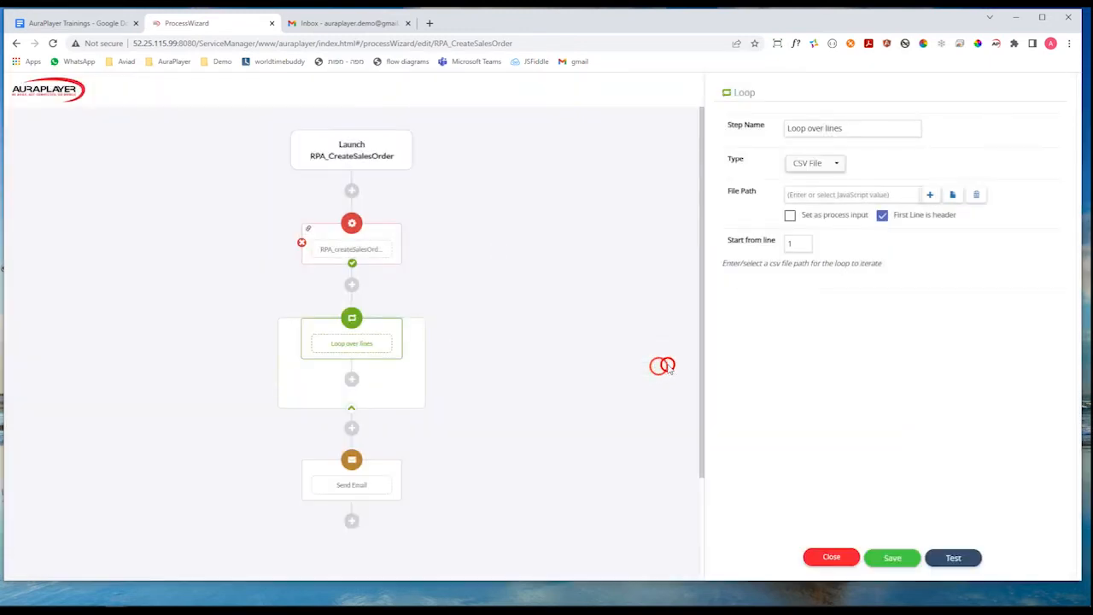
Upload invoiceLines_header.csv from the RPA-SalesOrder folder and use it as the loop's file path.
left_click(953, 196)
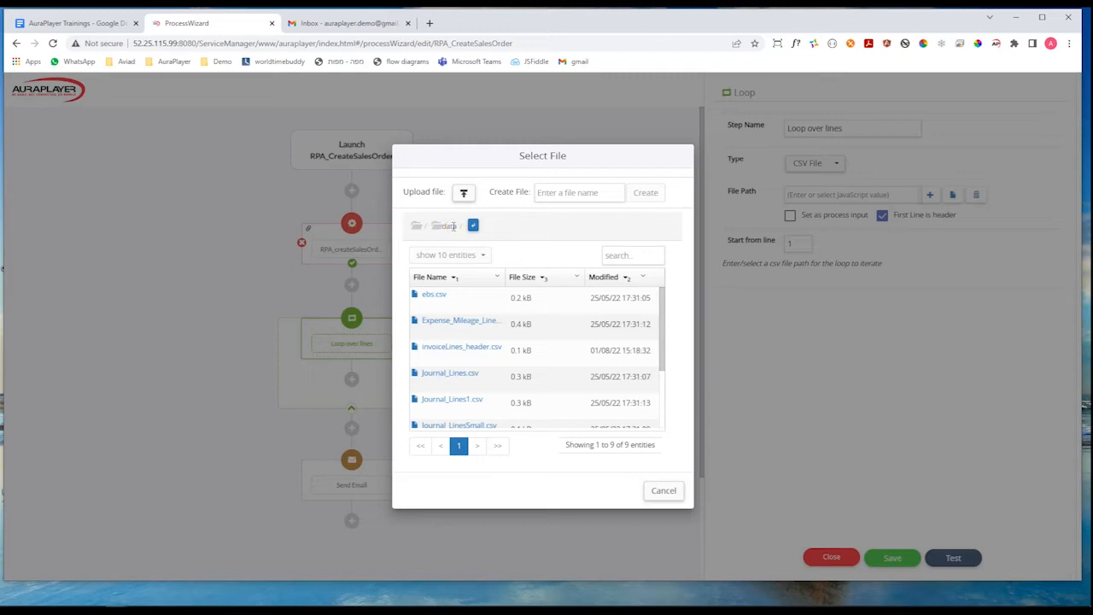
left_click(464, 195)
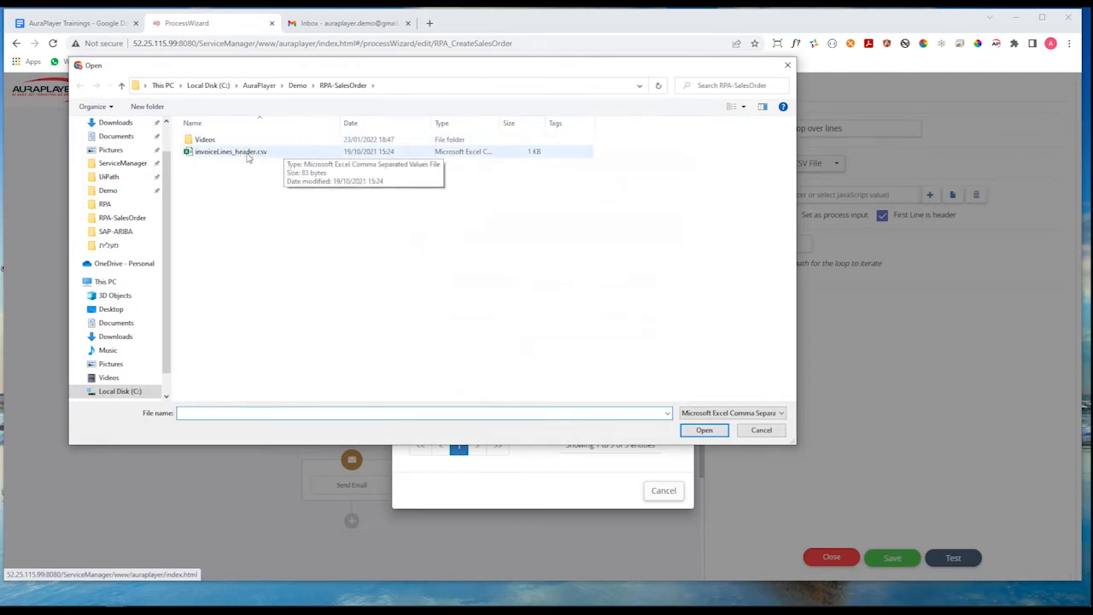
left_click(248, 153)
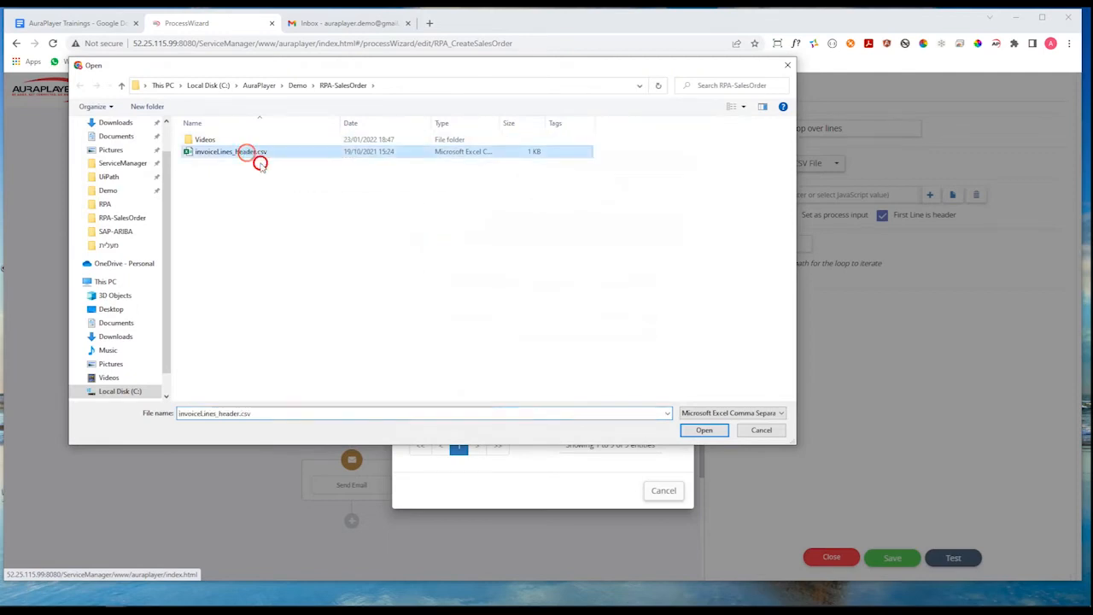
left_click(705, 429)
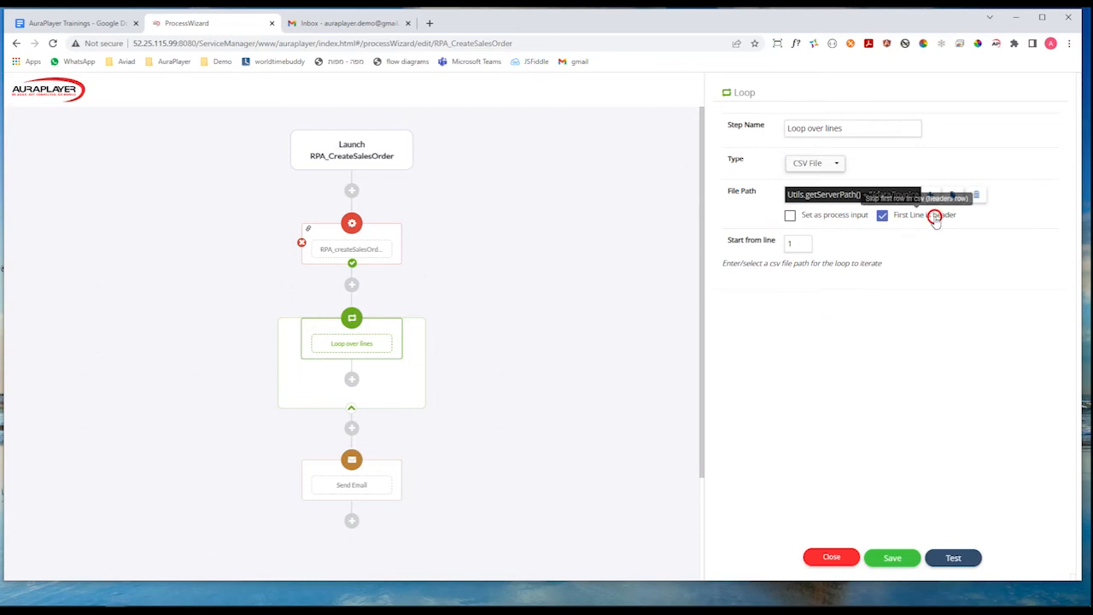
Check the CSV's header row in Excel against the loop's header and starting line settings.
left_click(499, 610)
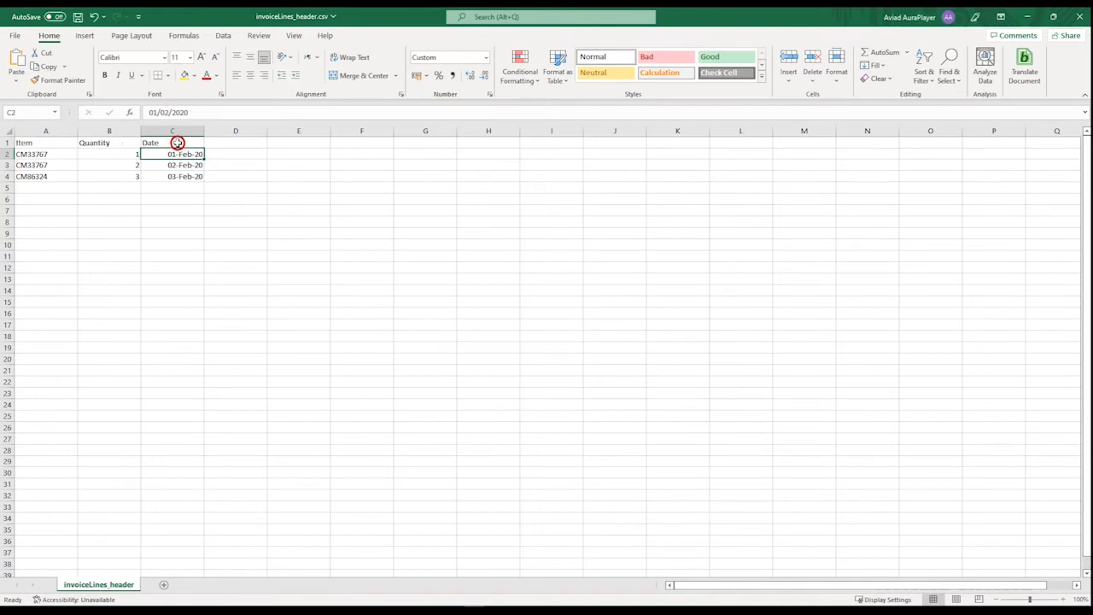
left_click(1027, 16)
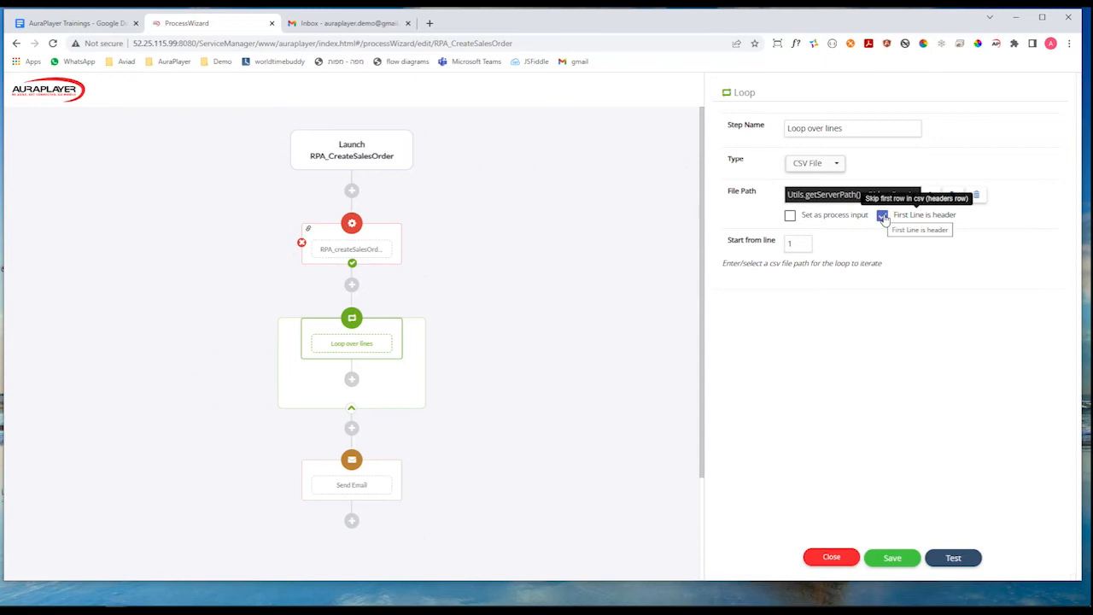
left_click(801, 246)
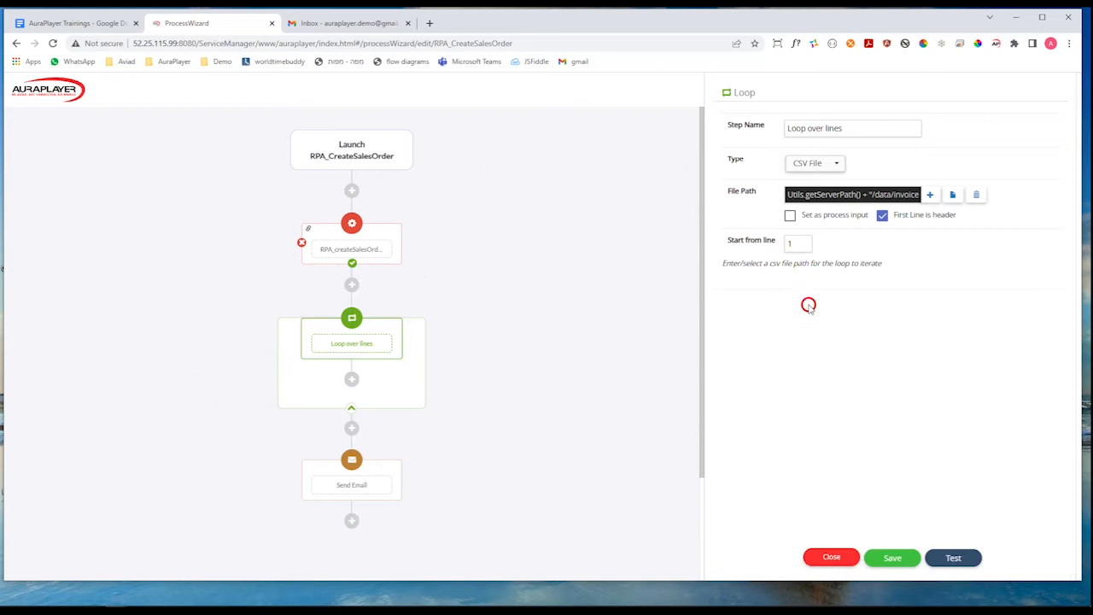
Add the RPA_createSalesOrderAddLineJS service inside the Loop over lines step.
left_click(352, 380)
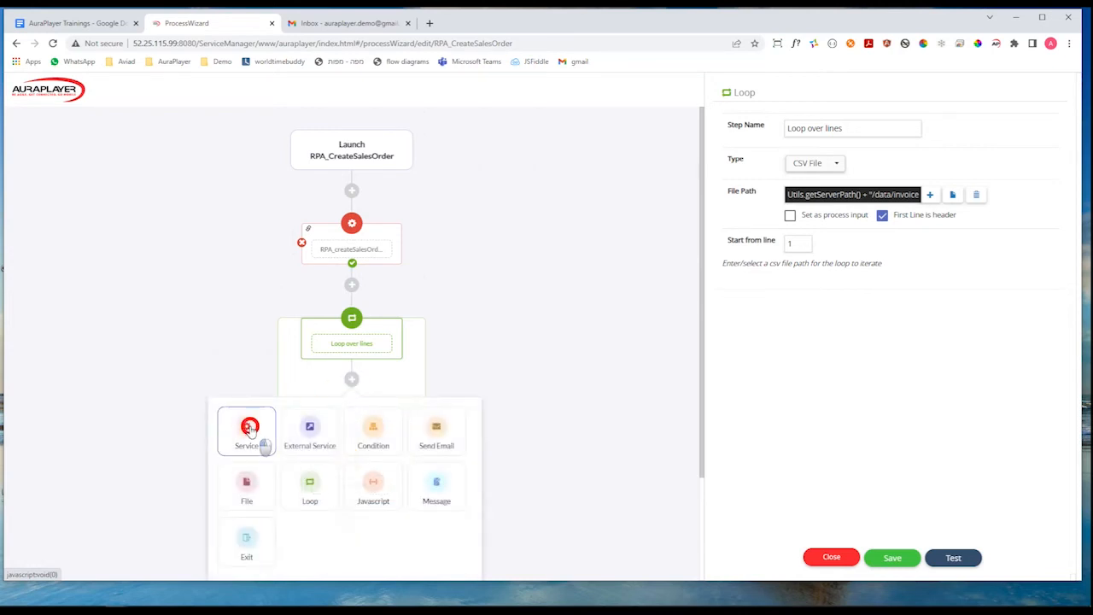
left_click(247, 434)
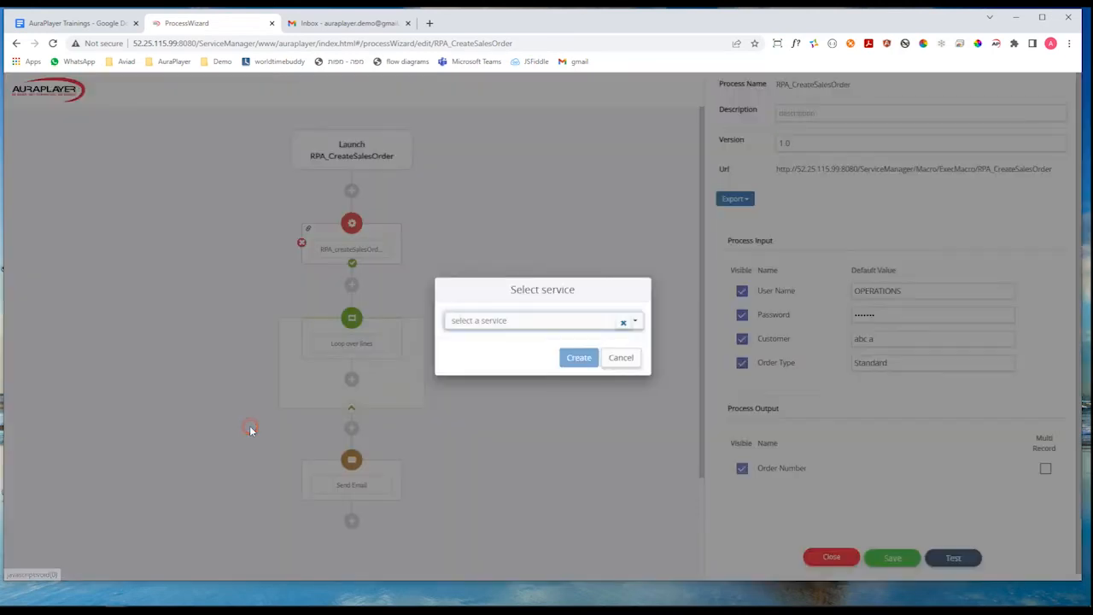
left_click(524, 322)
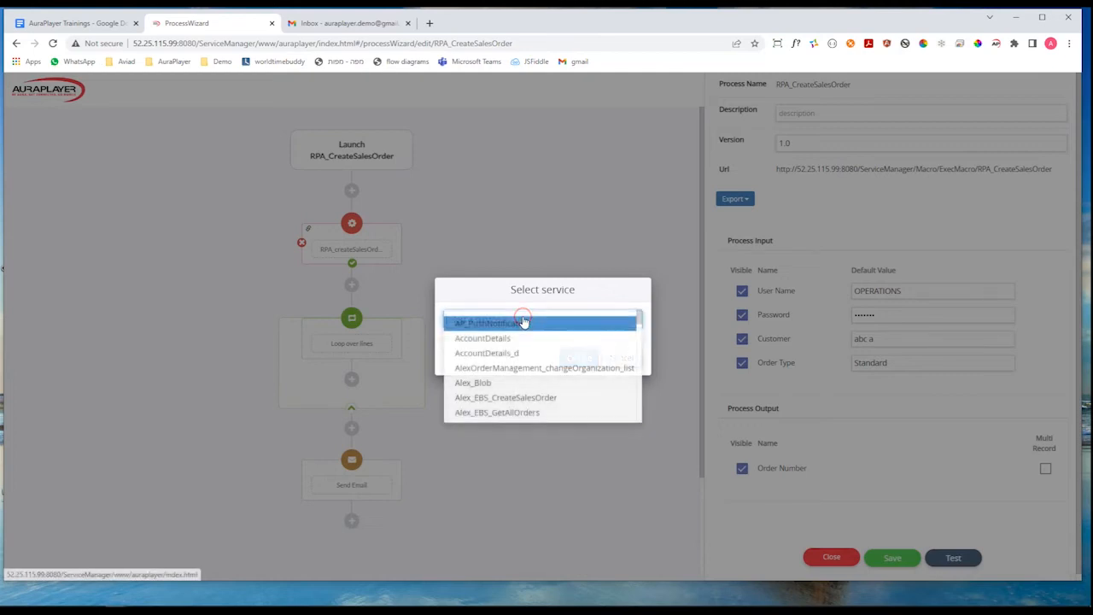
type("RPA_create")
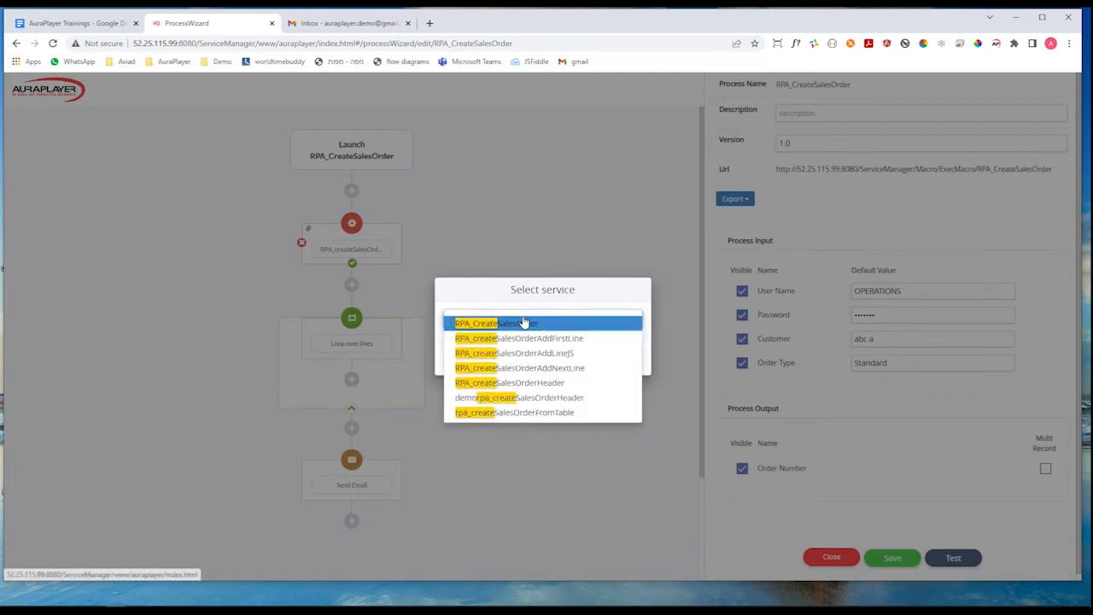
left_click(547, 352)
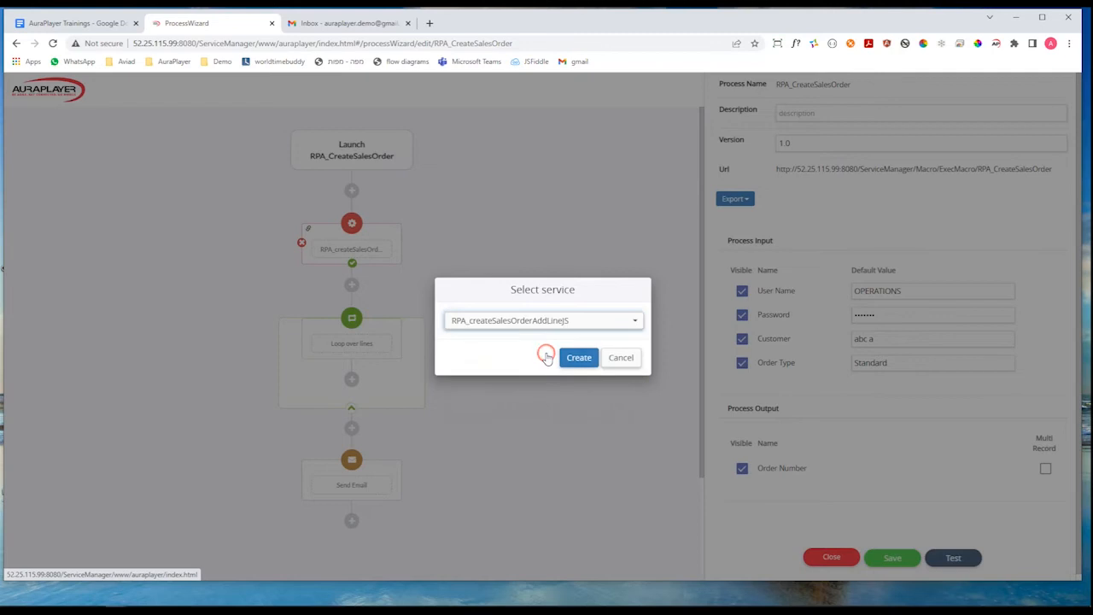
left_click(575, 362)
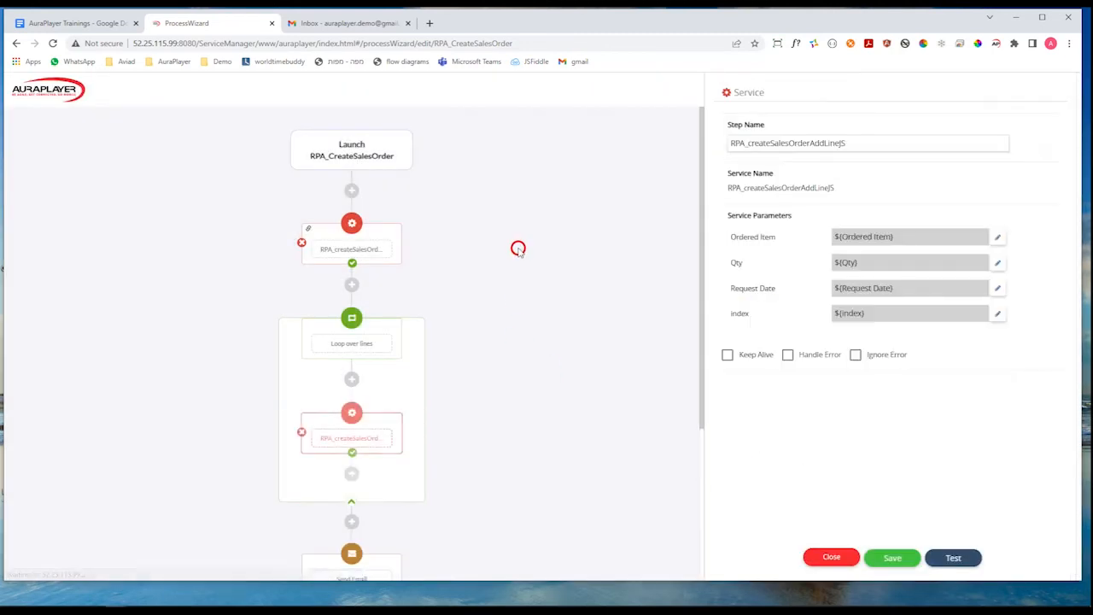
Examine the add-line service inside the loop and its Ordered Item, Qty, Request Date and index parameters.
scroll(518, 249, "down", 2)
scroll(443, 302, "up", 1)
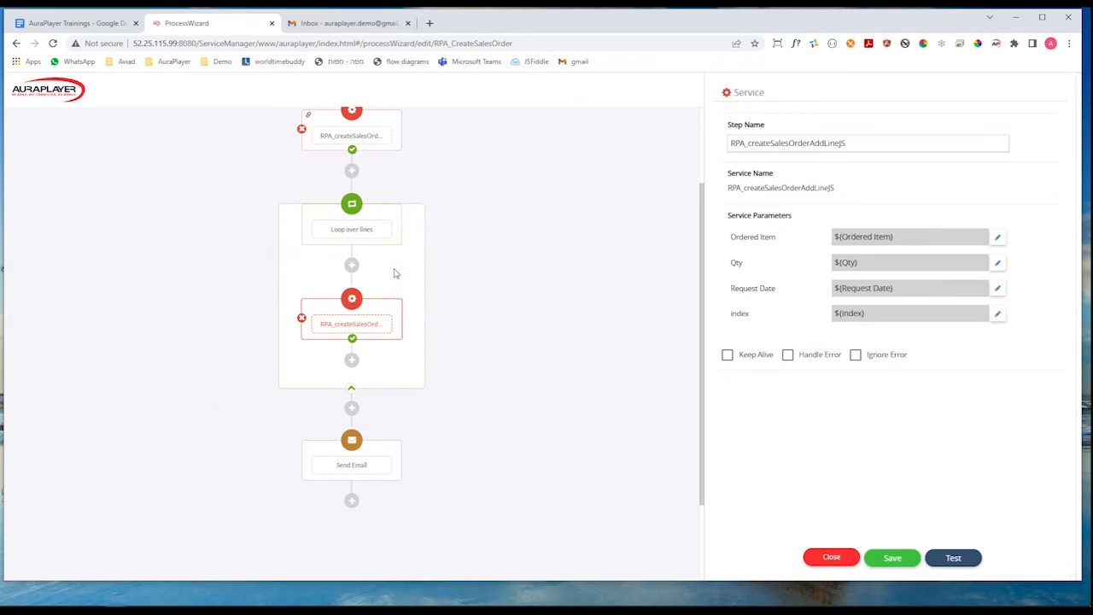
left_click(357, 326)
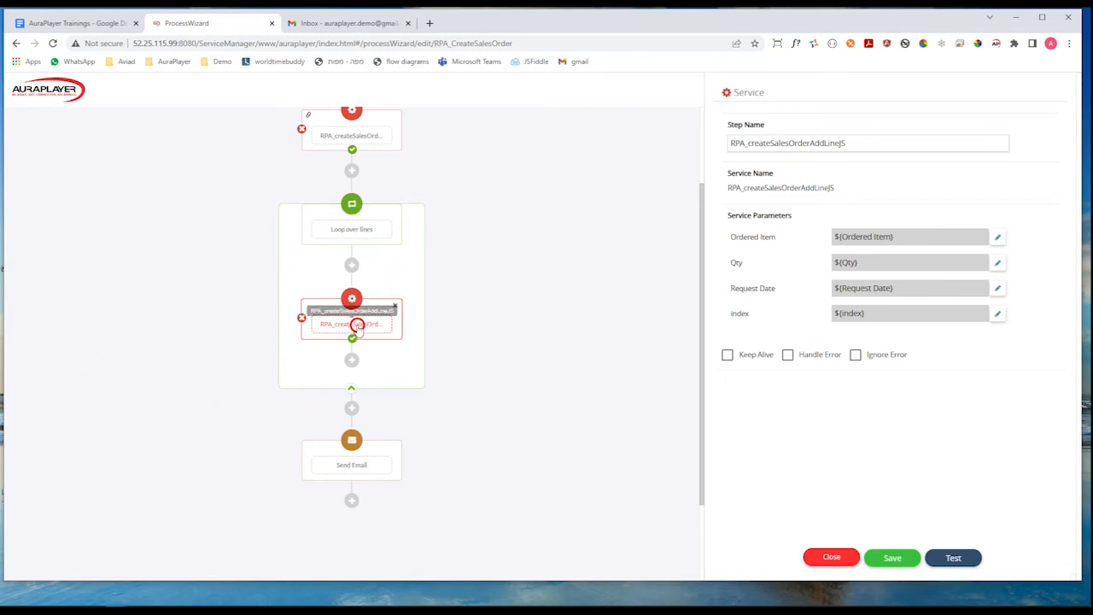
left_click(377, 307)
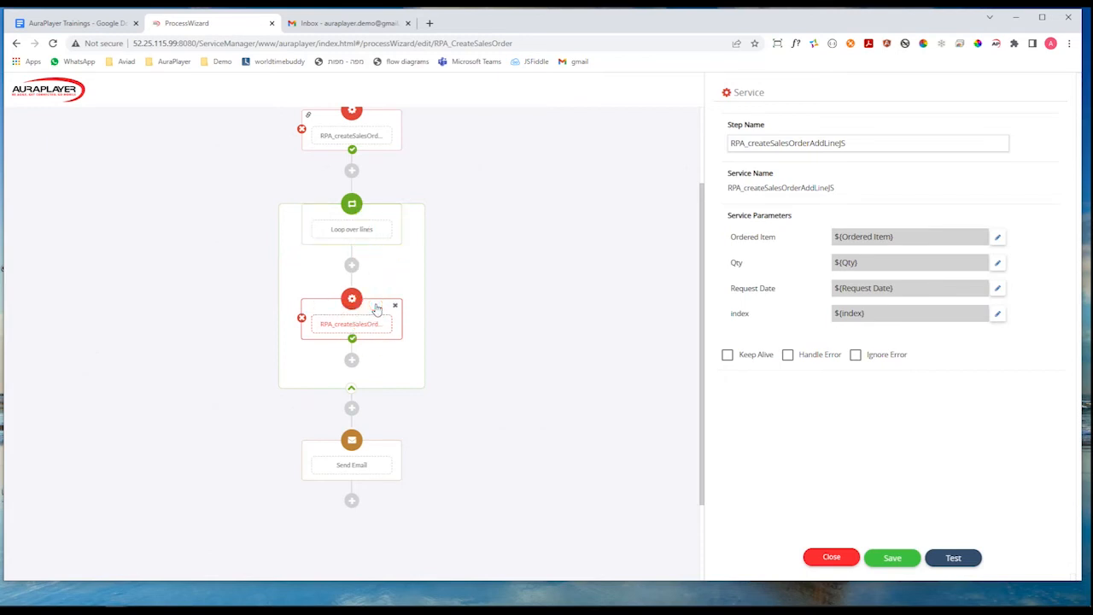
left_click(873, 236)
left_click(869, 316)
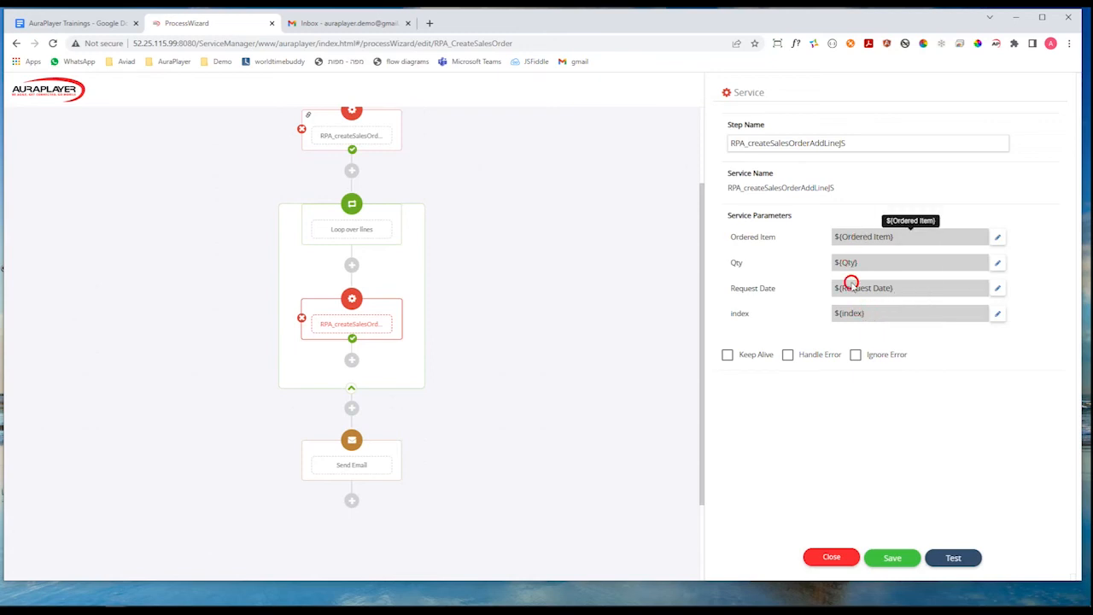
Map the add-line service's Ordered Item parameter to the Item Column output of the Loop over lines step.
left_click(998, 236)
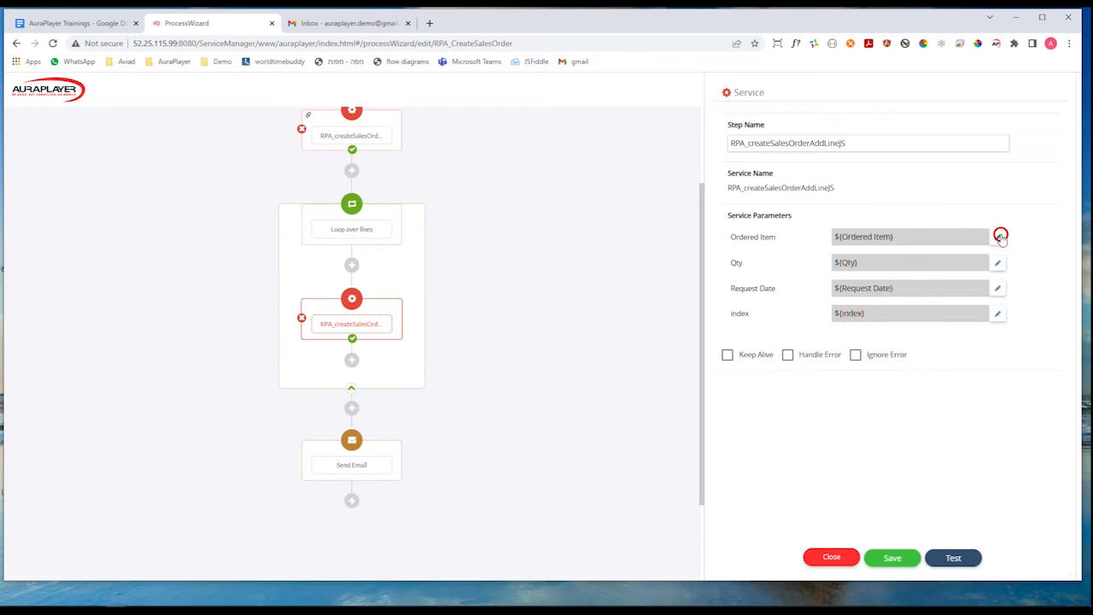
left_click(959, 279)
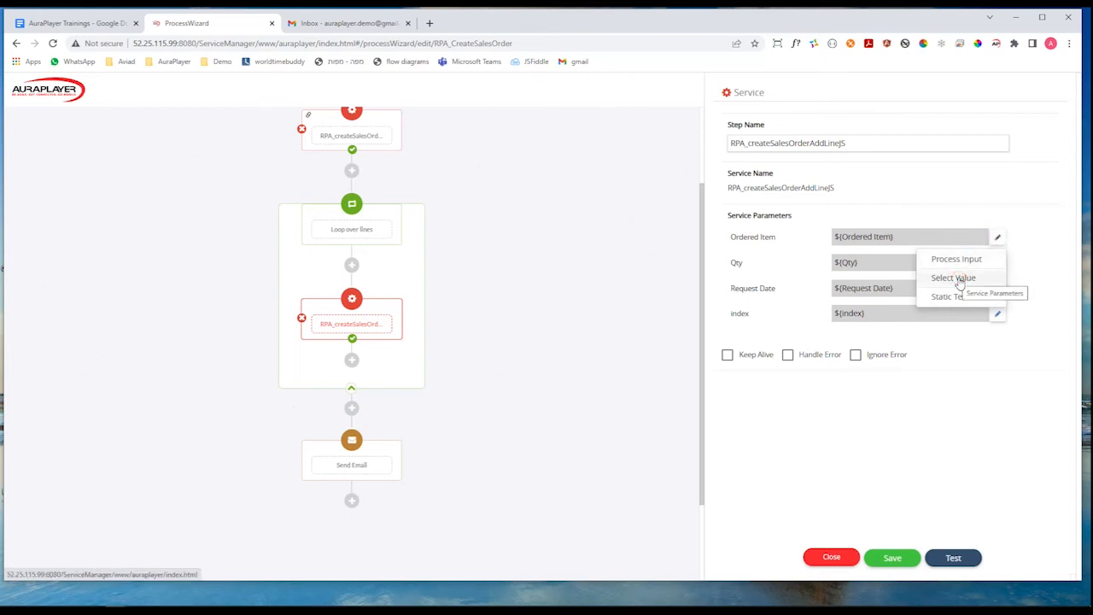
left_click(959, 278)
left_click(537, 310)
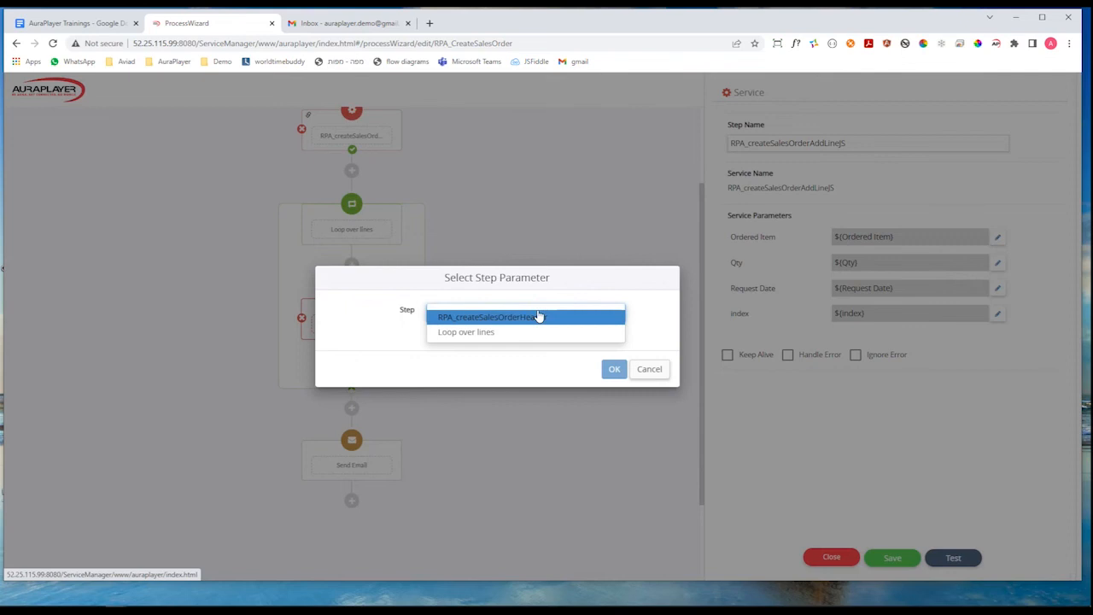
left_click(465, 333)
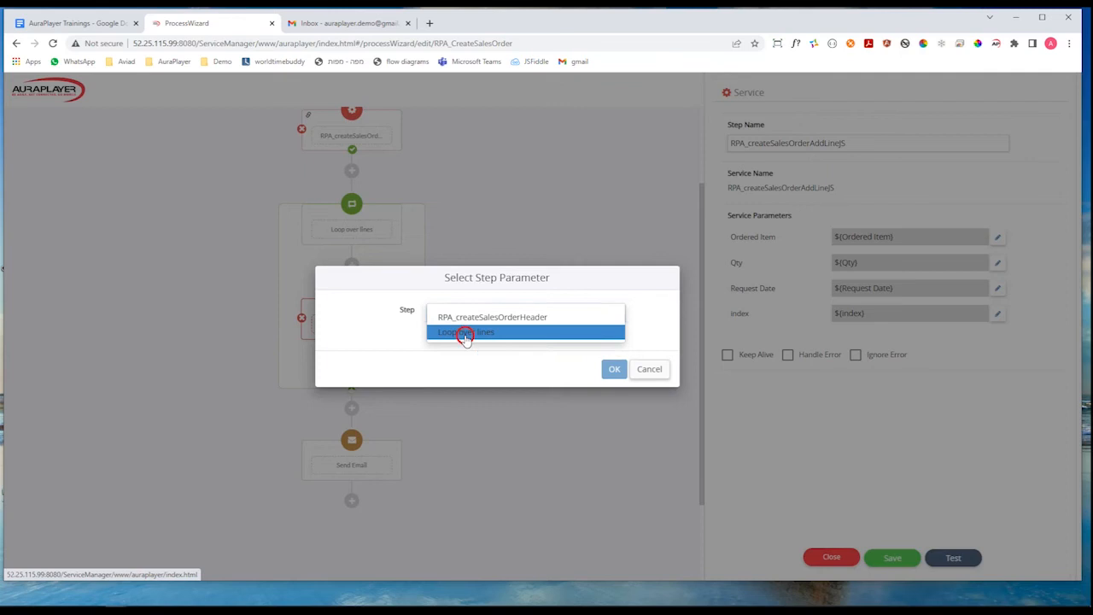
left_click(466, 334)
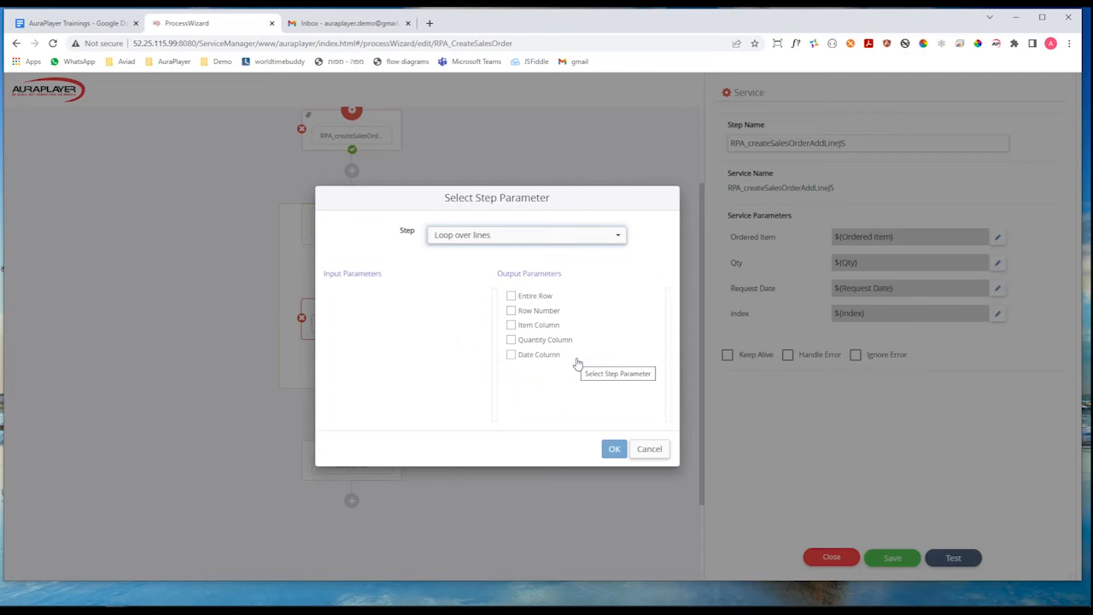
left_click(511, 325)
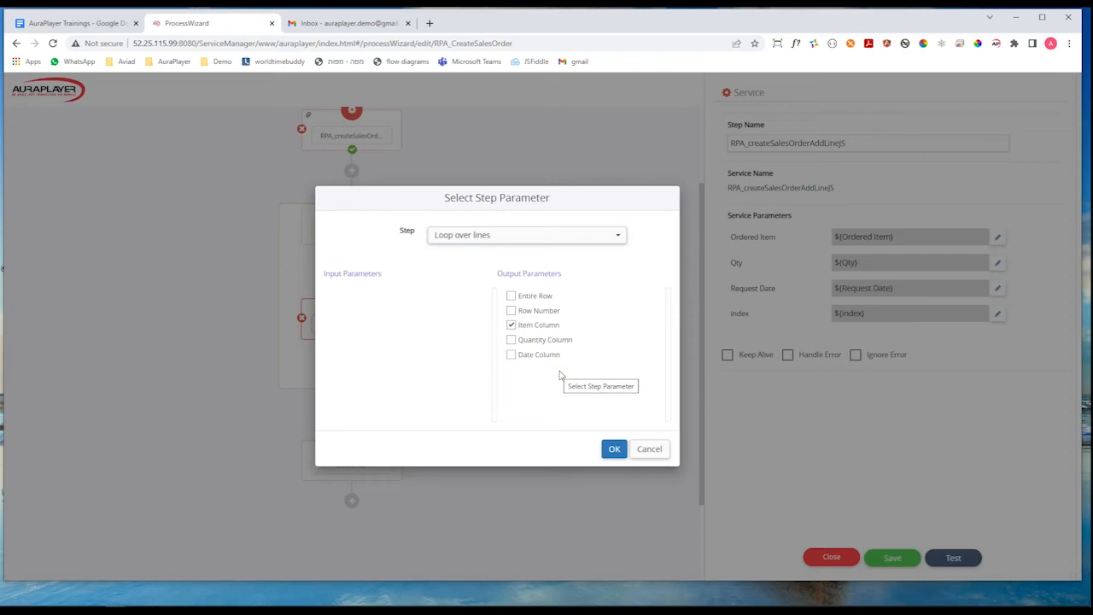
left_click(614, 448)
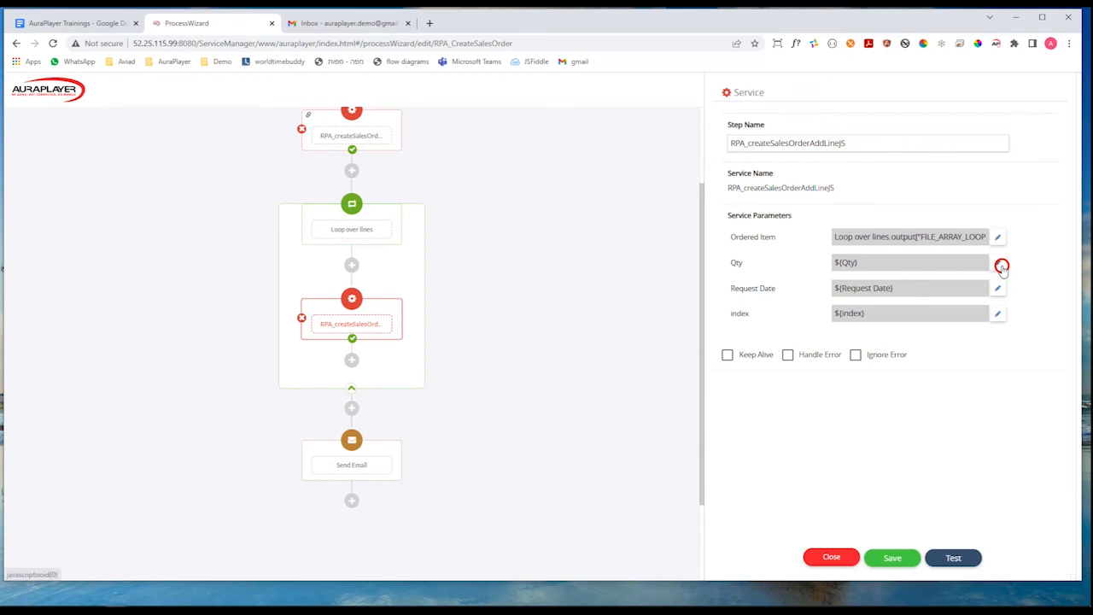
Map the Qty parameter to the Quantity Column output of the Loop over lines step.
left_click(999, 265)
left_click(965, 300)
left_click(493, 313)
left_click(469, 330)
left_click(510, 340)
left_click(612, 449)
Map the Request Date parameter to the Date Column output of the Loop over lines step.
left_click(998, 289)
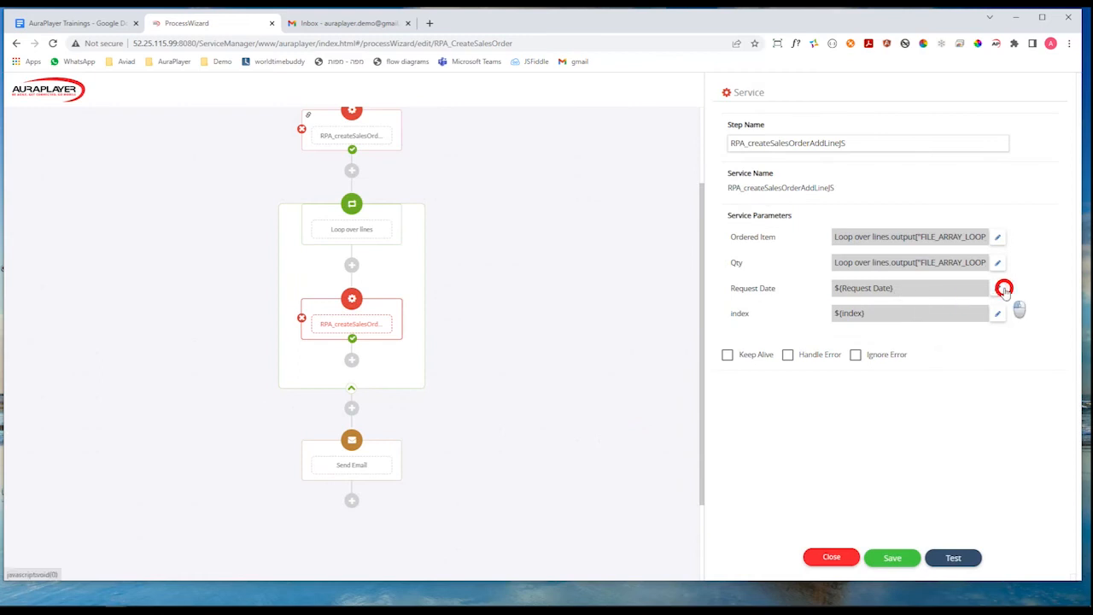
left_click(957, 326)
left_click(540, 316)
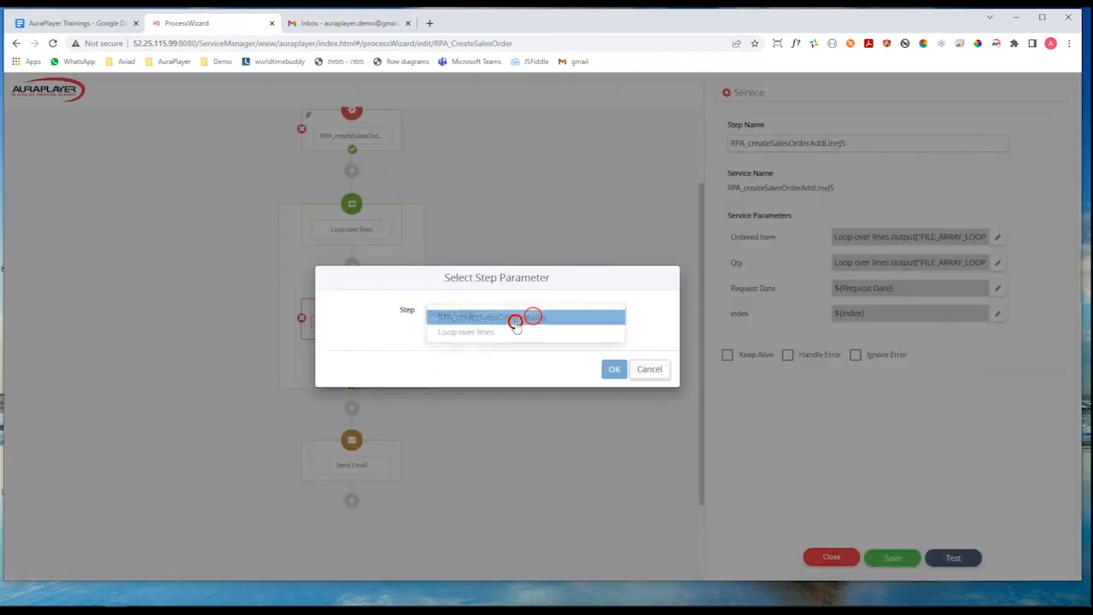
left_click(503, 331)
left_click(510, 354)
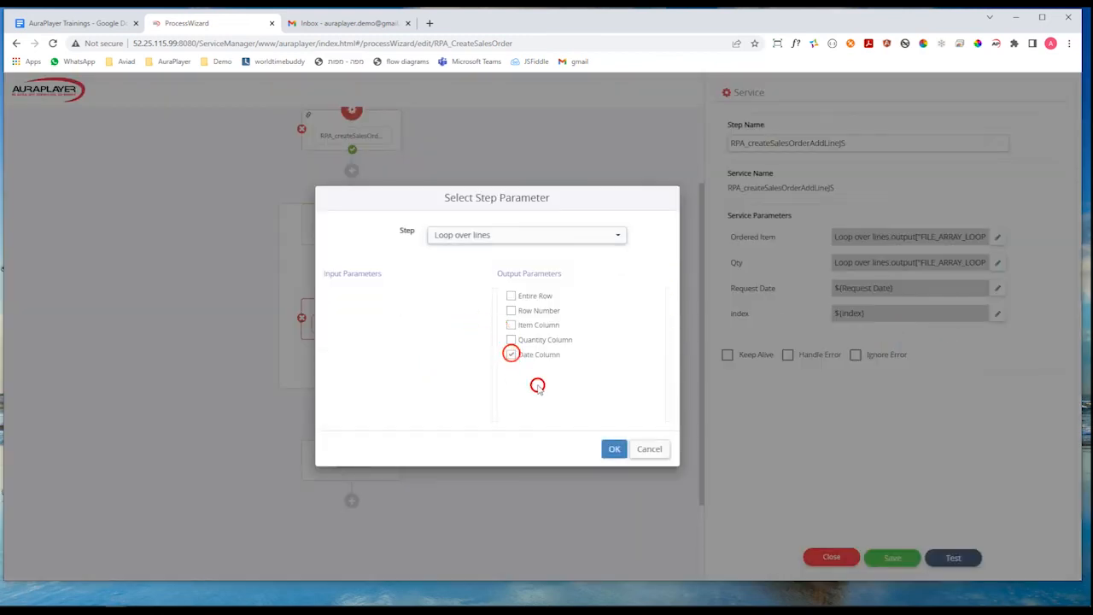
left_click(614, 448)
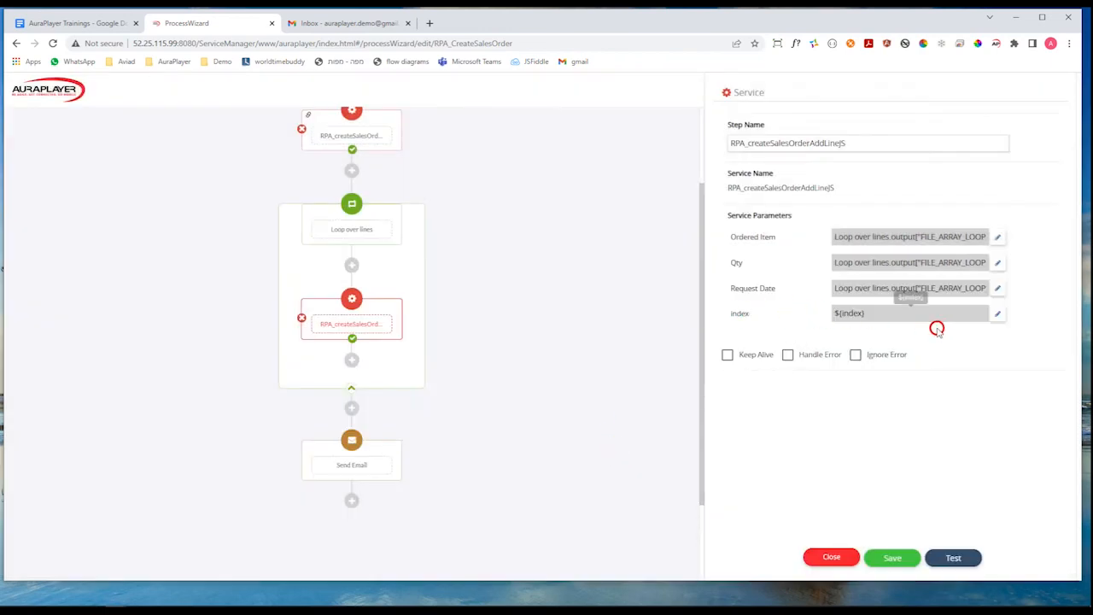
Map the index parameter to the Row Number output of the Loop over lines step.
left_click(997, 314)
left_click(956, 354)
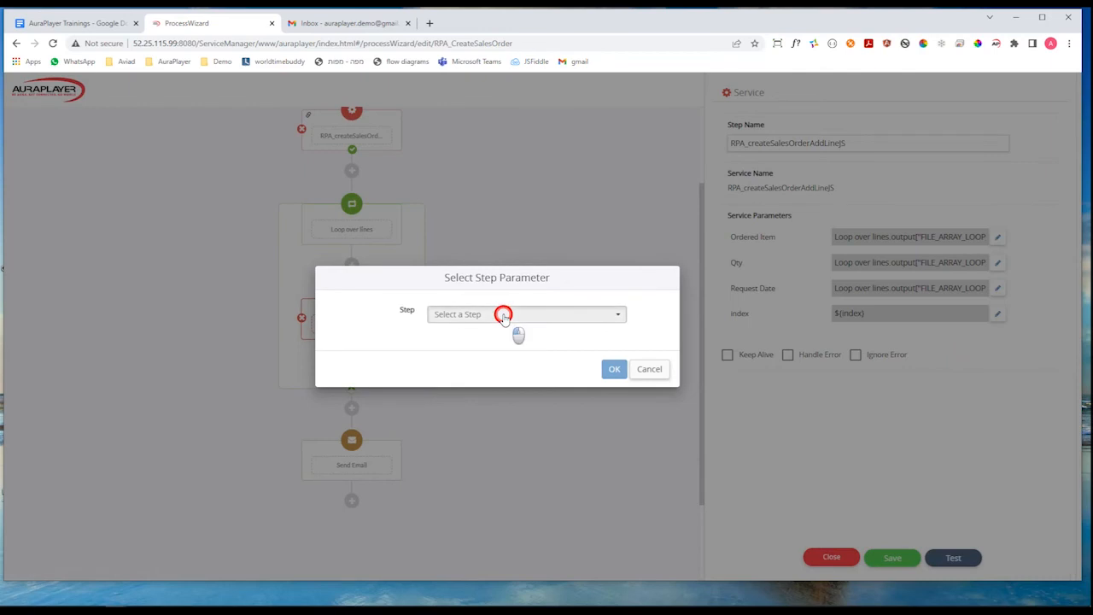
left_click(503, 315)
left_click(490, 329)
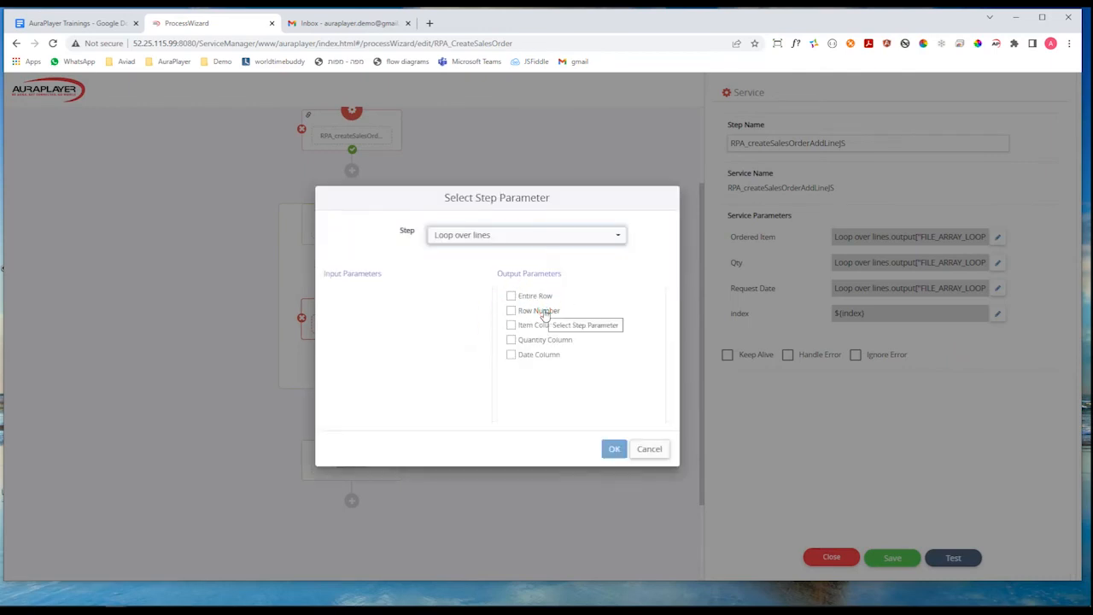
left_click(511, 311)
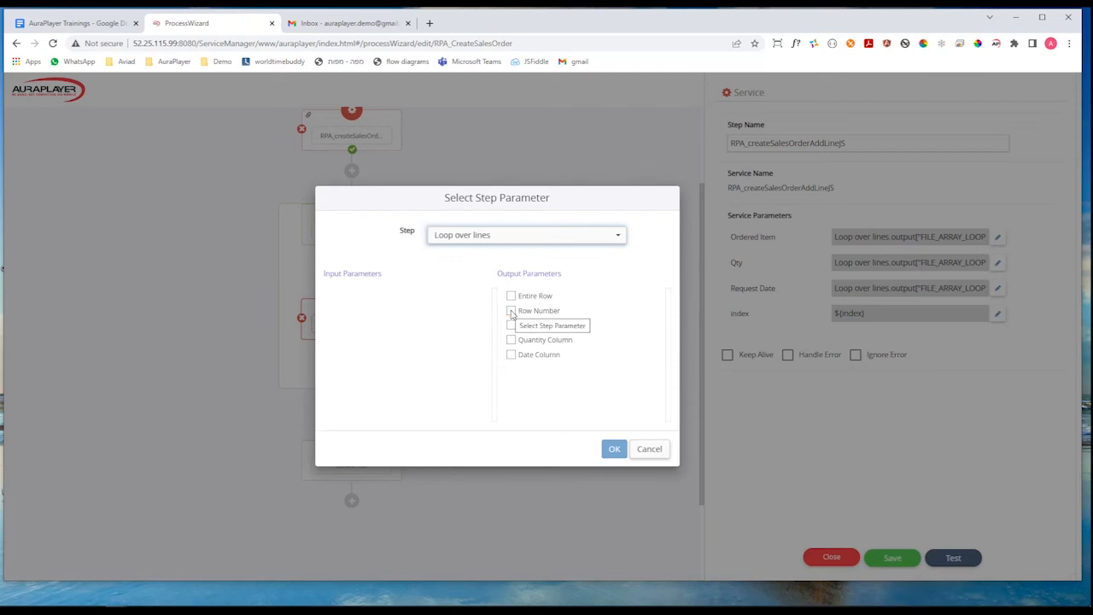
left_click(511, 311)
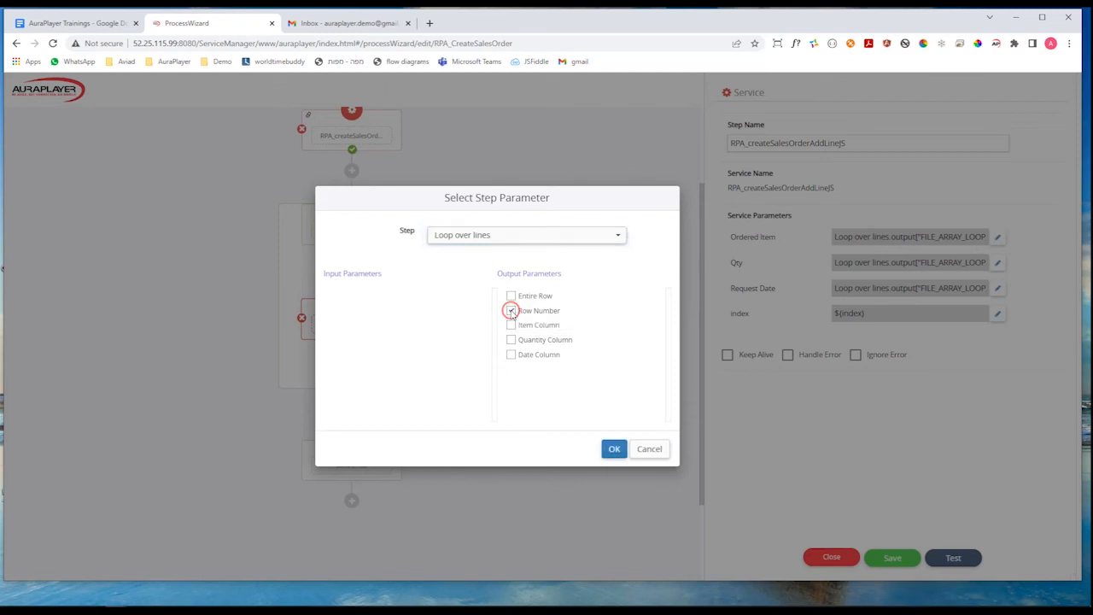
left_click(614, 450)
left_click(616, 452)
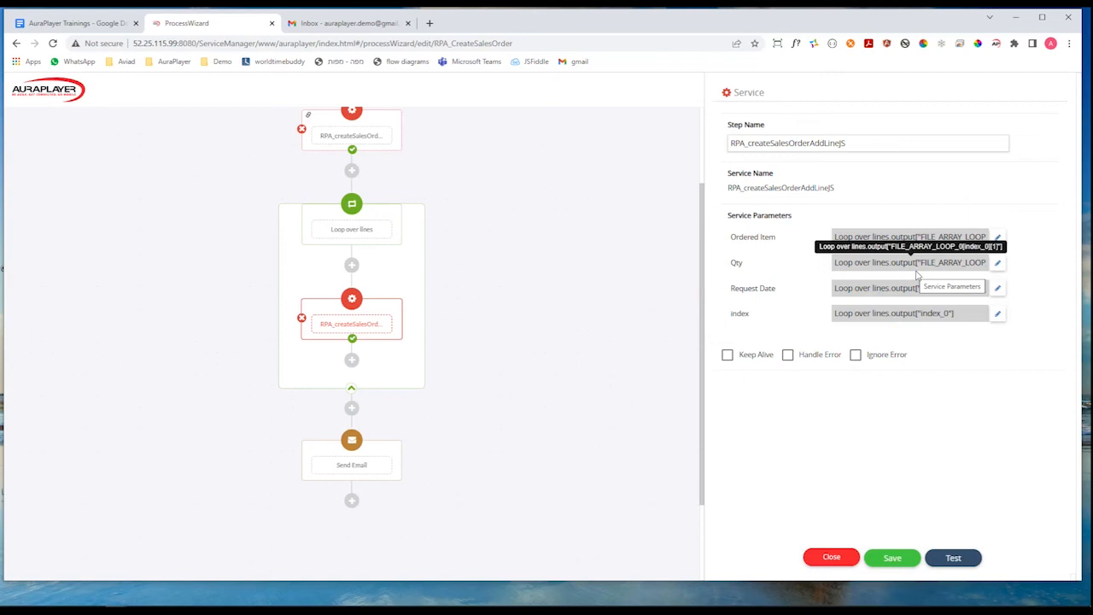
Enable Keep Alive for the RPA_createSalesOrderAddLineJS service and save the process.
left_click(728, 355)
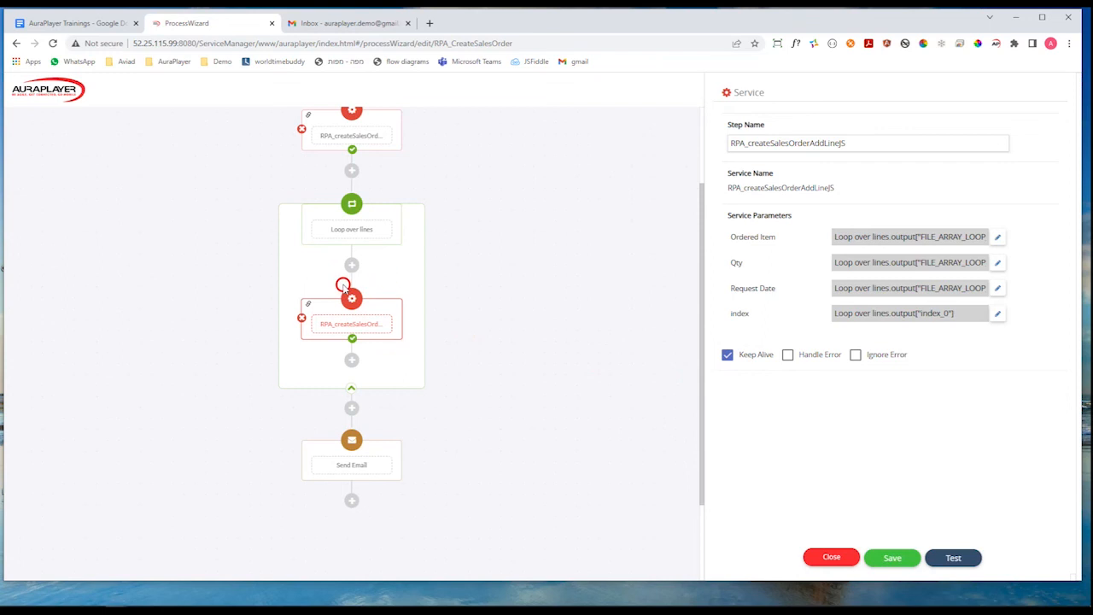
scroll(501, 361, "up", 1)
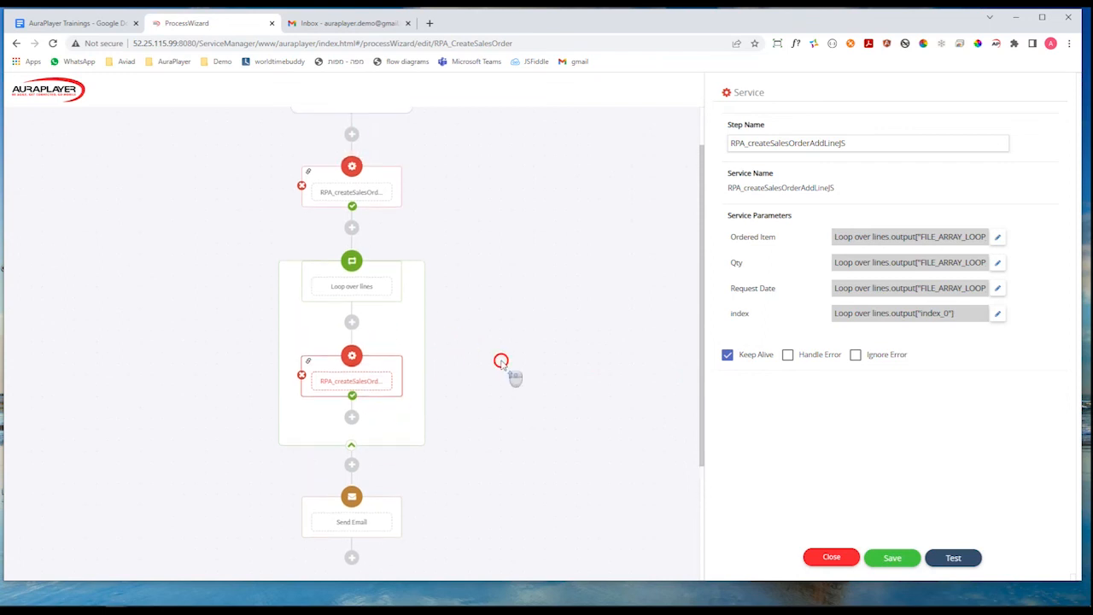
scroll(504, 365, "down", 2)
scroll(502, 365, "up", 1)
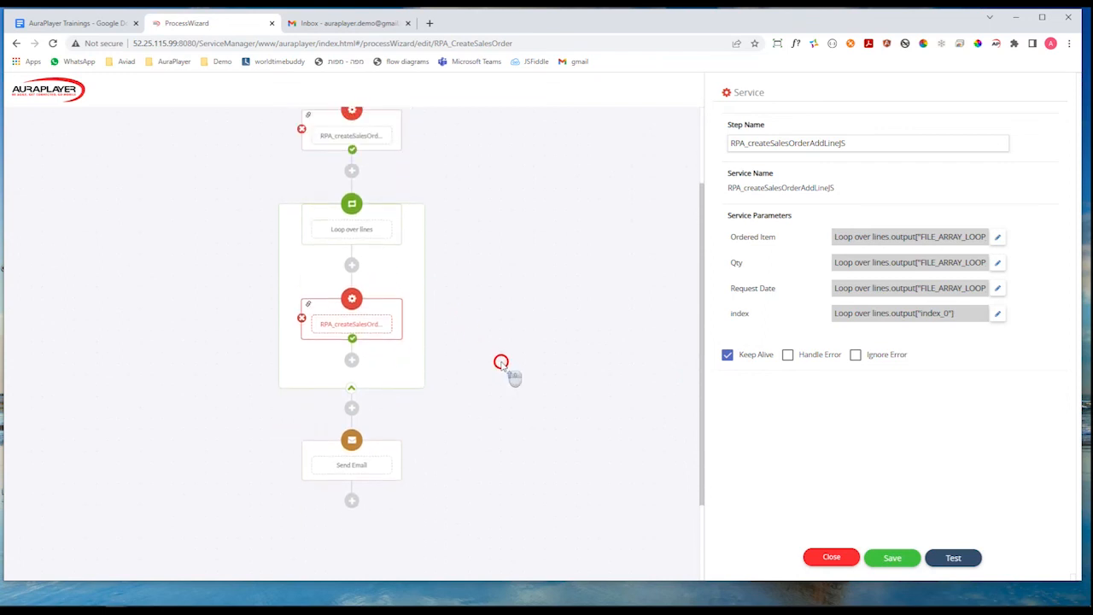
left_click(890, 558)
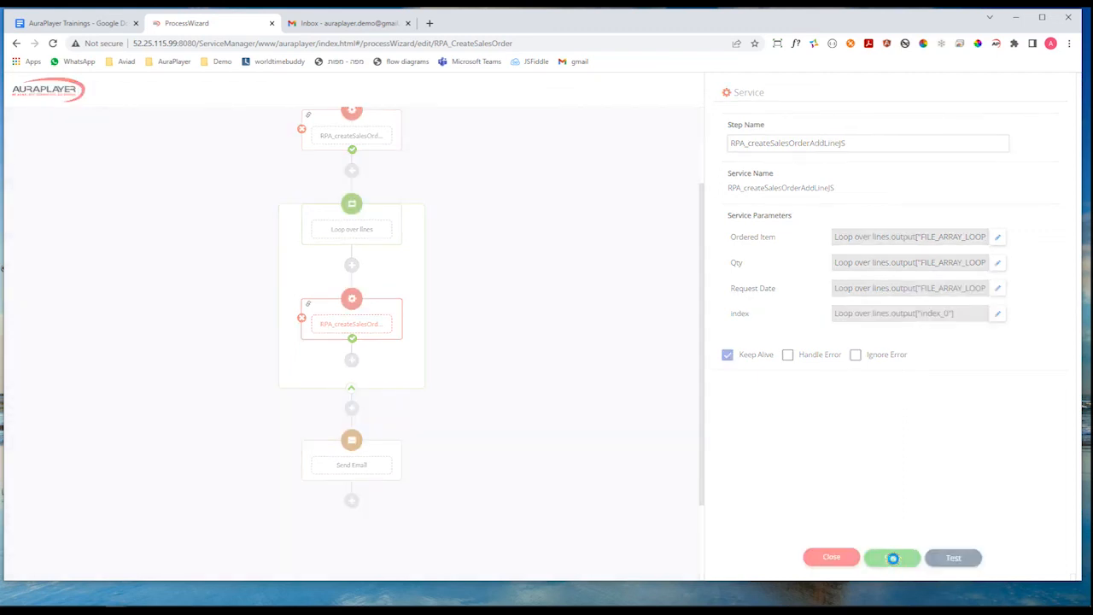
Test the RPA_CreateSalesOrder process and find the order in Oracle Applications by the order number from the test results.
left_click(946, 557)
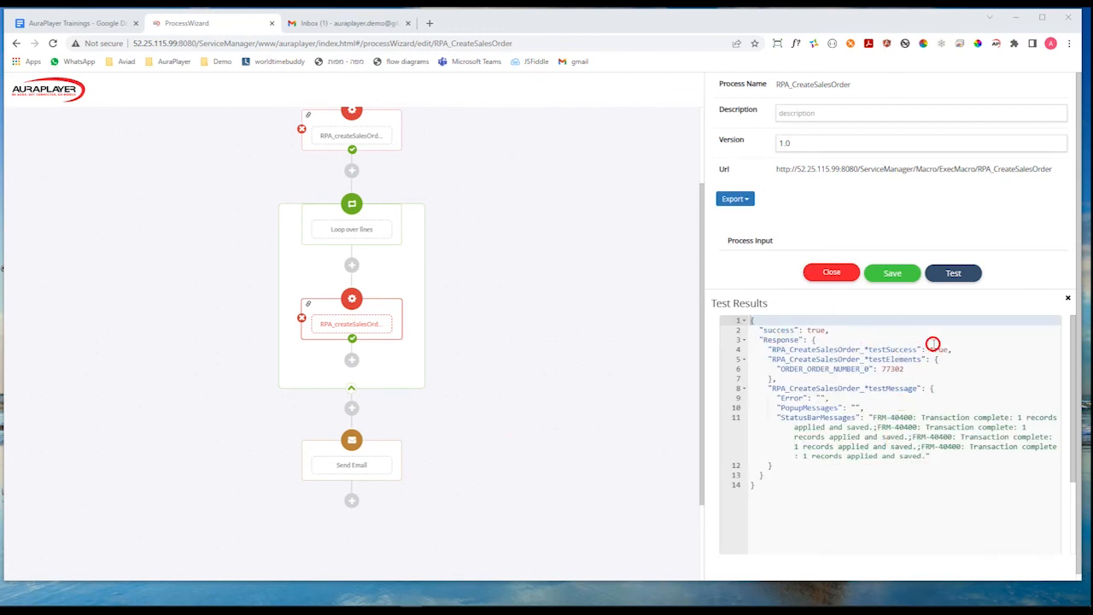
double_click(894, 369)
key("ctrl+c")
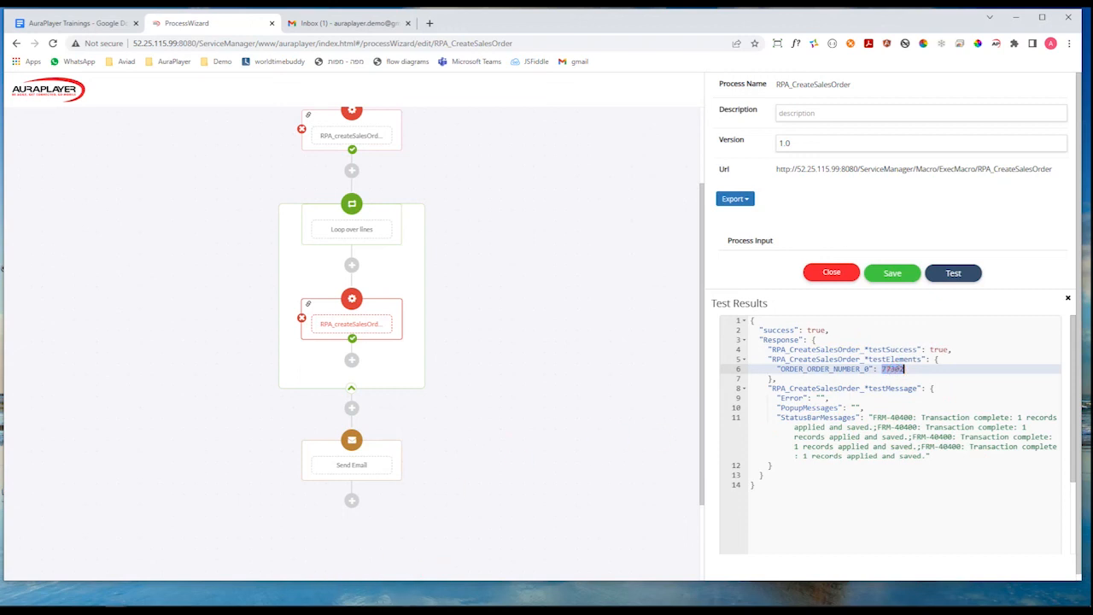
mouse_move(200, 610)
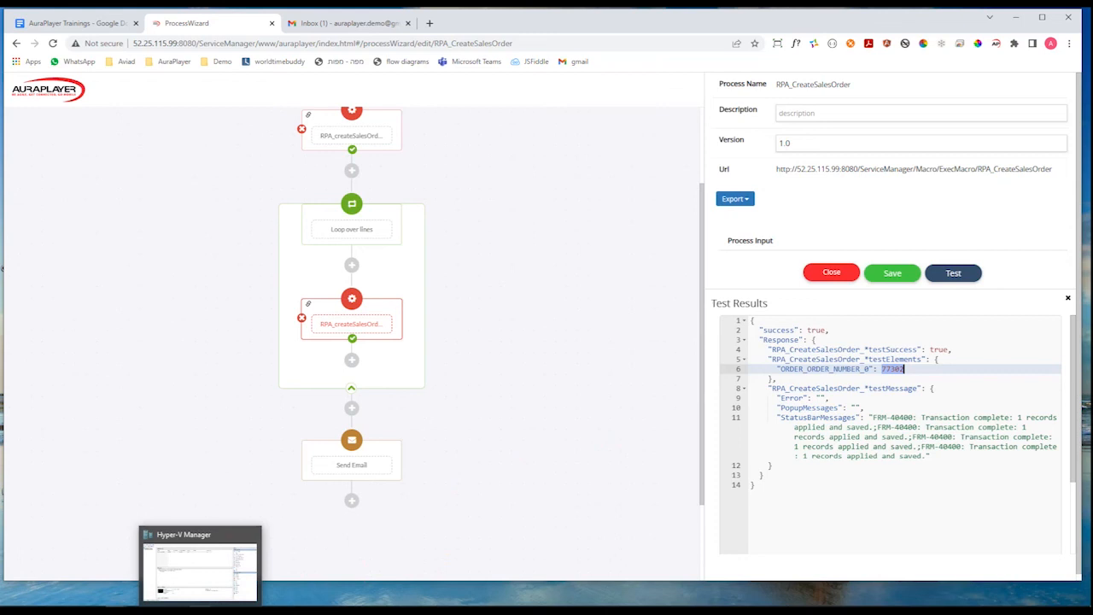
left_click(200, 565)
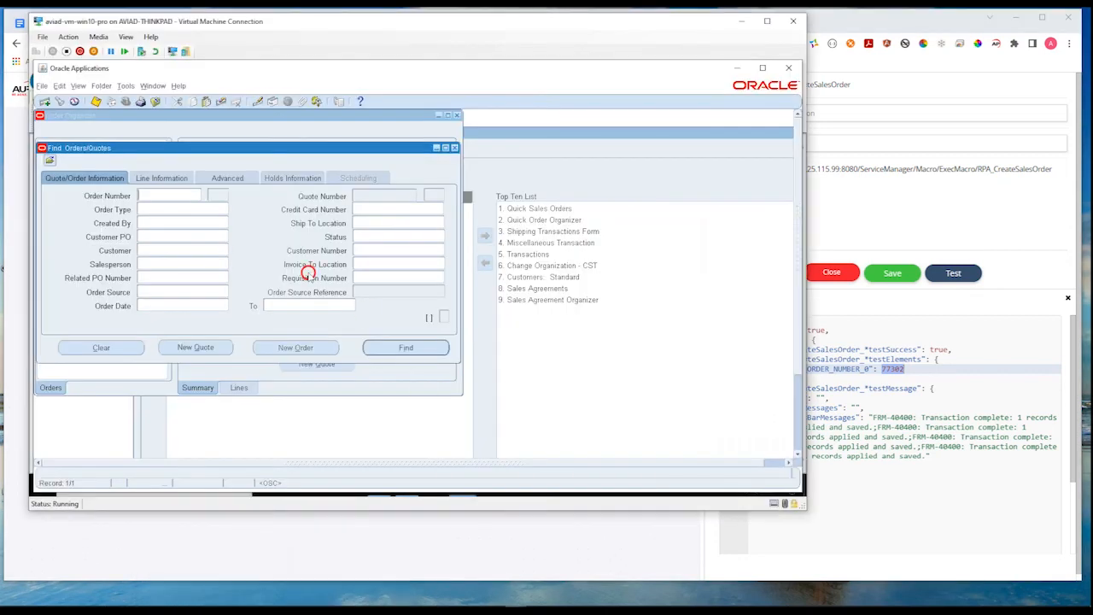
left_click(157, 195)
key("ctrl+v")
left_click(391, 348)
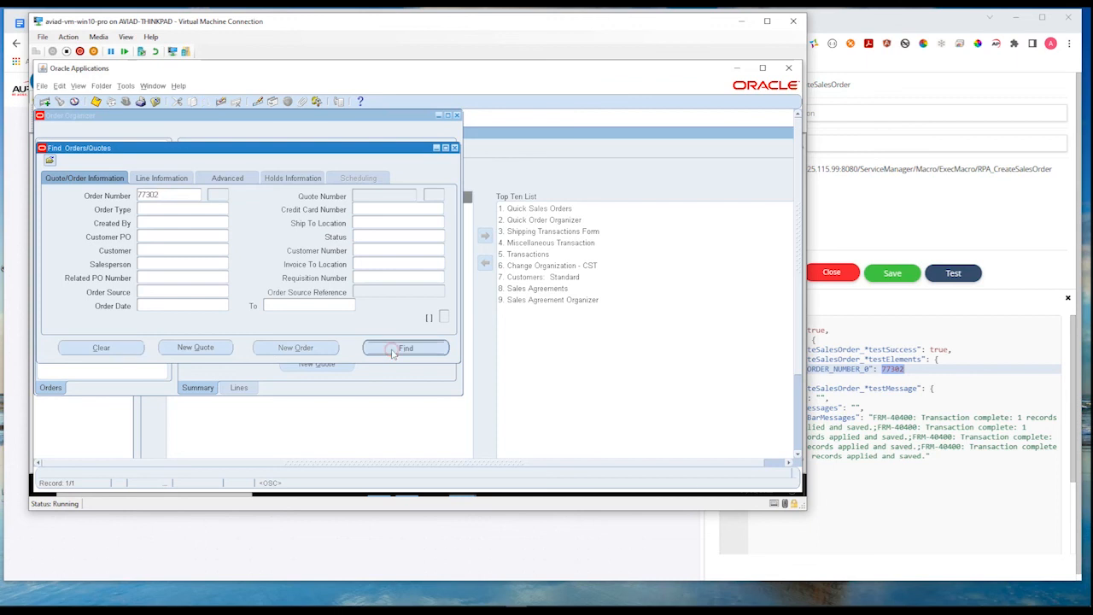
left_click(395, 348)
Check the order's line items for item, quantity and request date, and return to the ProcessWizard in the browser.
left_click(138, 134)
left_click(433, 188)
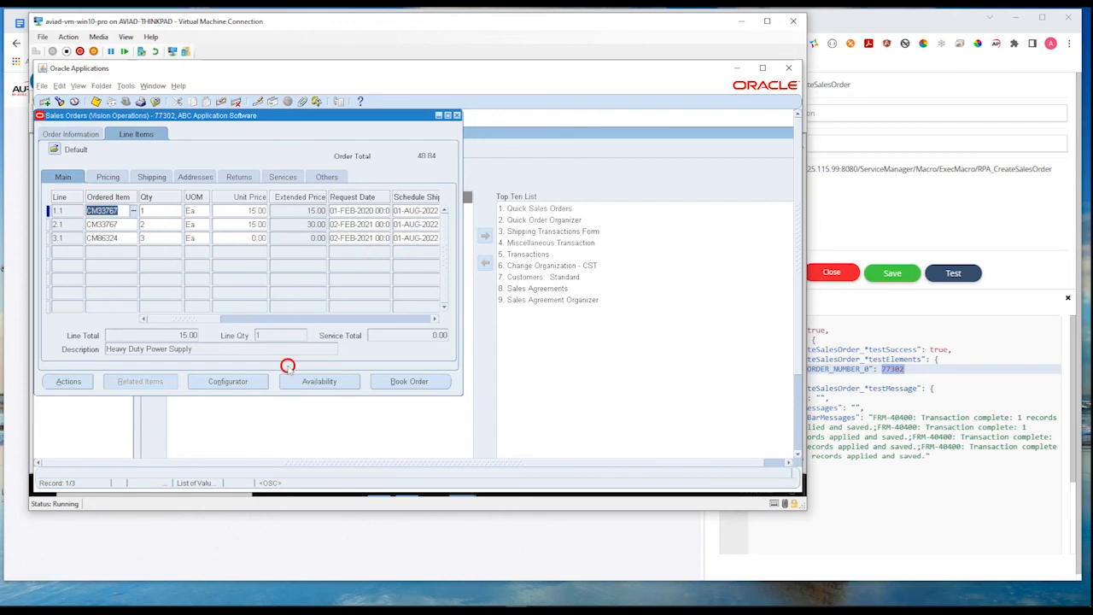
left_click(202, 555)
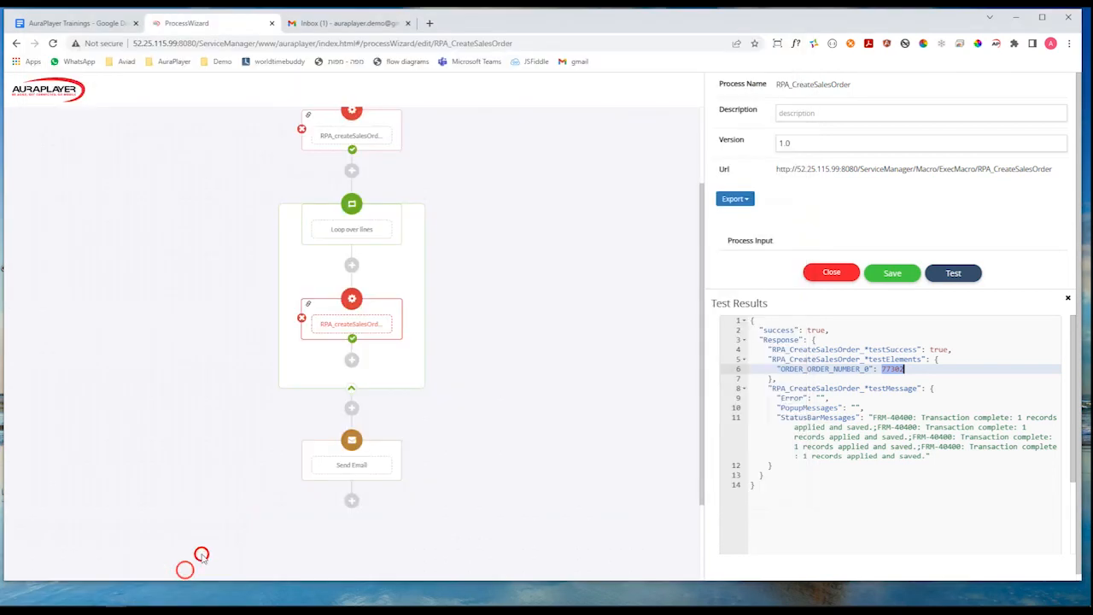